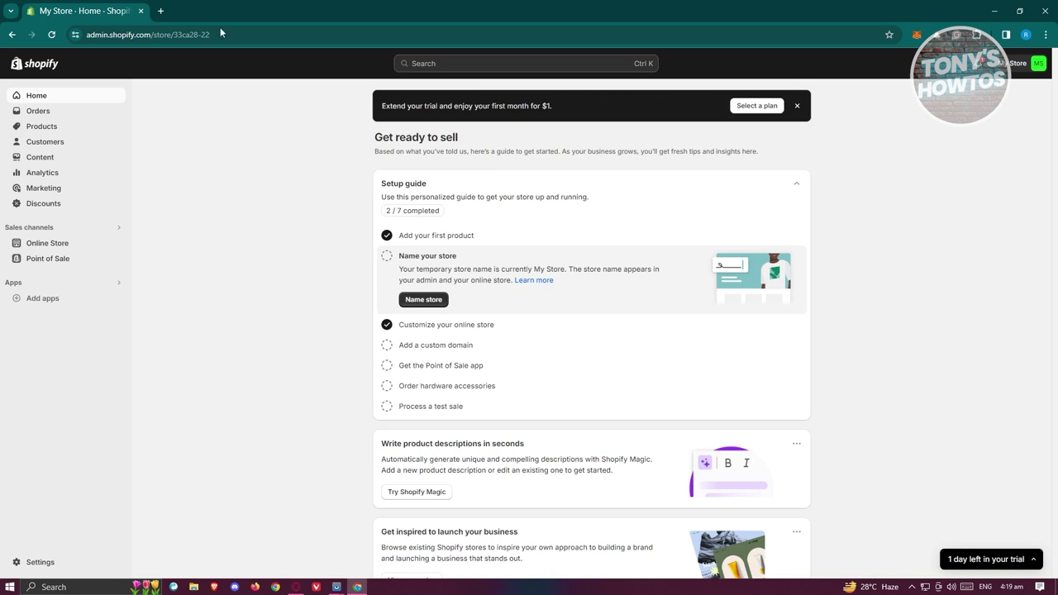
# Step: Look through Orders and Products, then go to Settings > Apps and sales channels toward the App Store
pyautogui.click(32, 114)
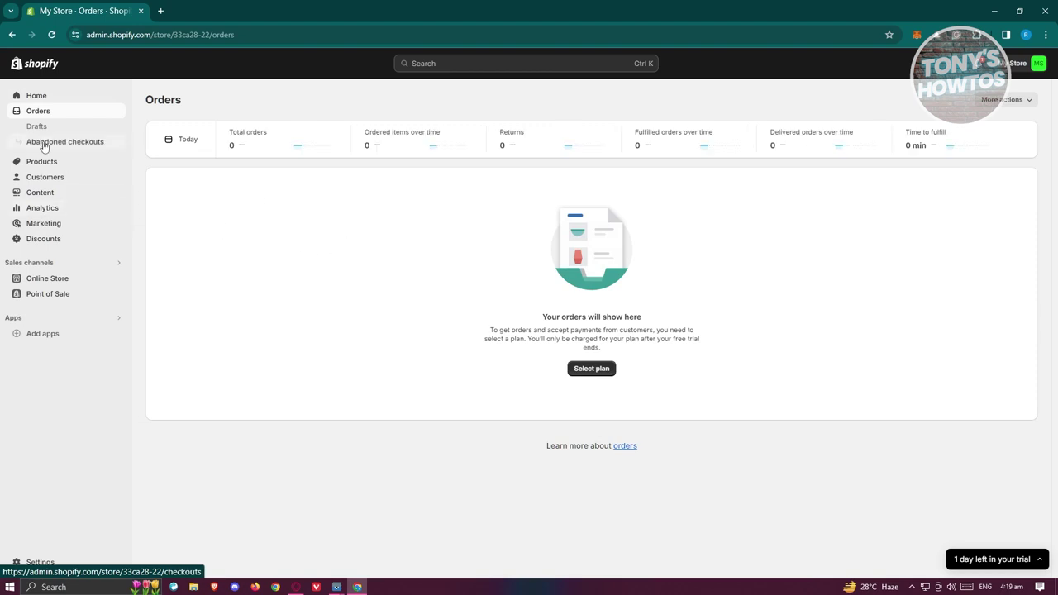
pyautogui.click(68, 162)
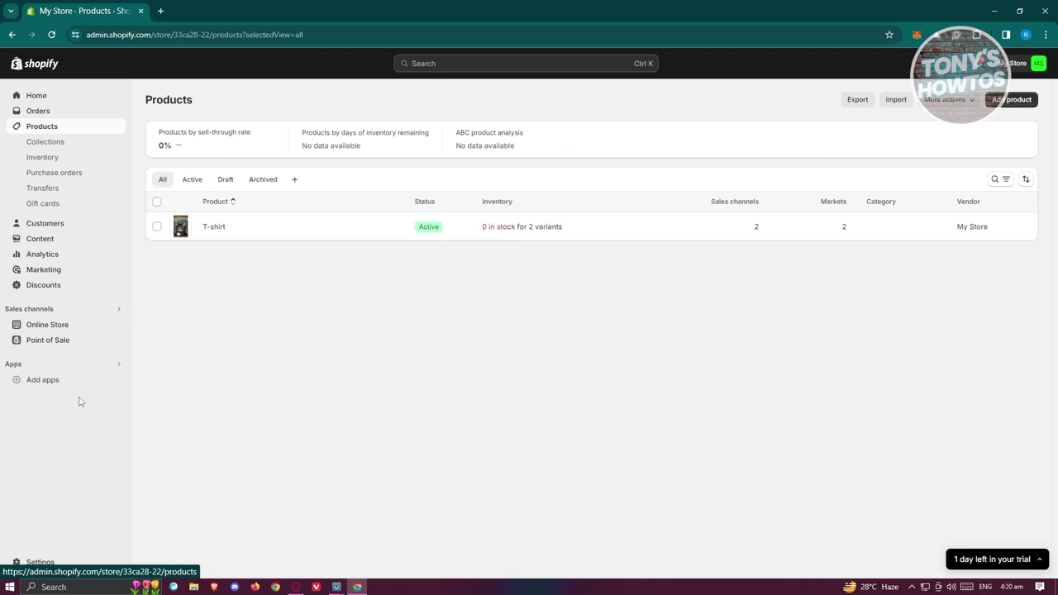
pyautogui.click(49, 565)
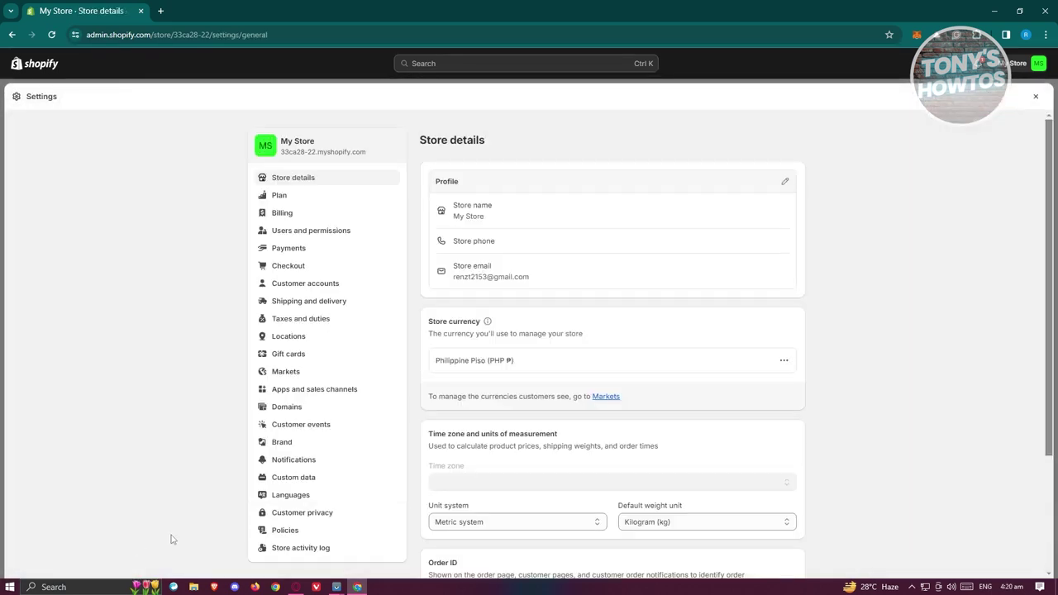
pyautogui.click(323, 396)
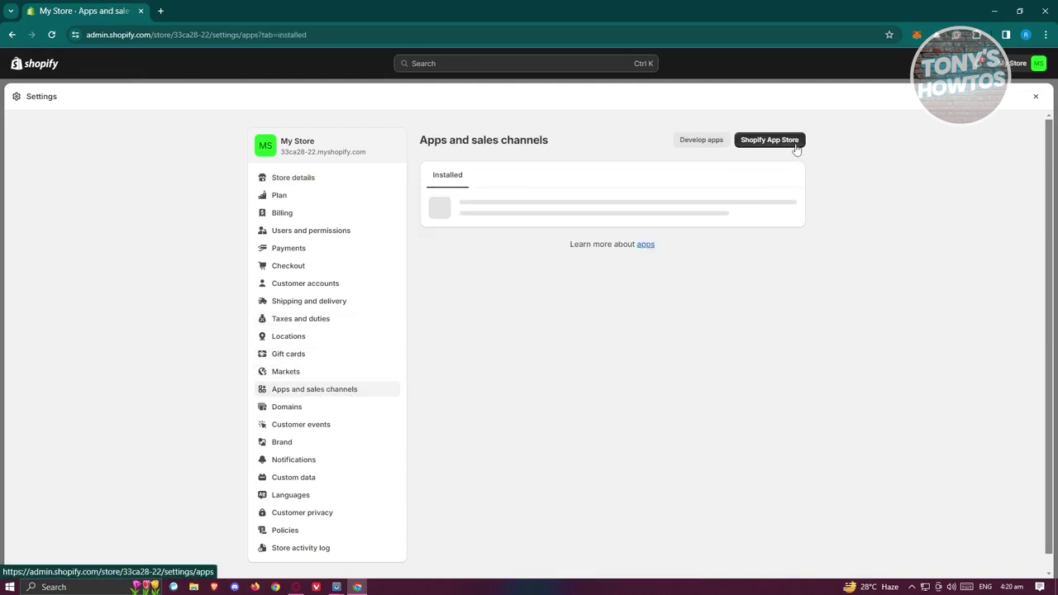
pyautogui.click(769, 140)
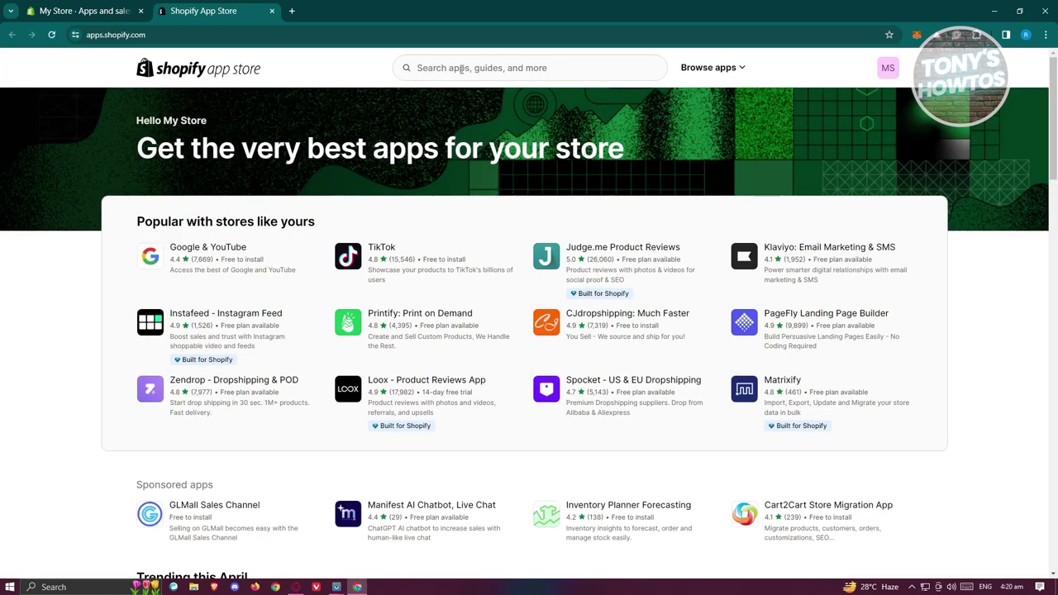
# Step: Search the App Store for LOOX and start installing Loox - Product Reviews App
pyautogui.click(461, 70)
pyautogui.write('LOOX')
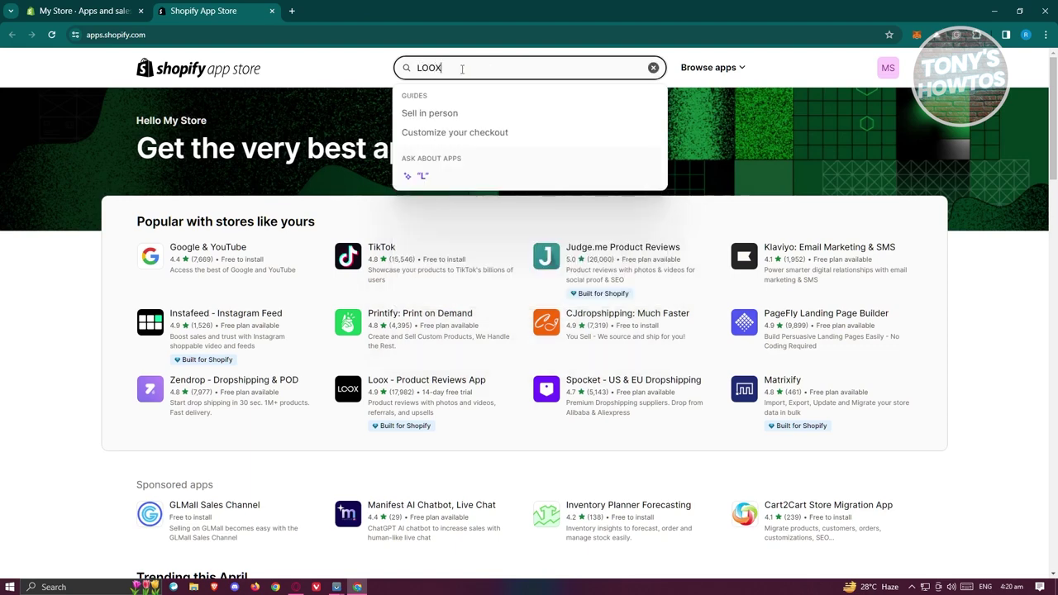
pyautogui.press('Return')
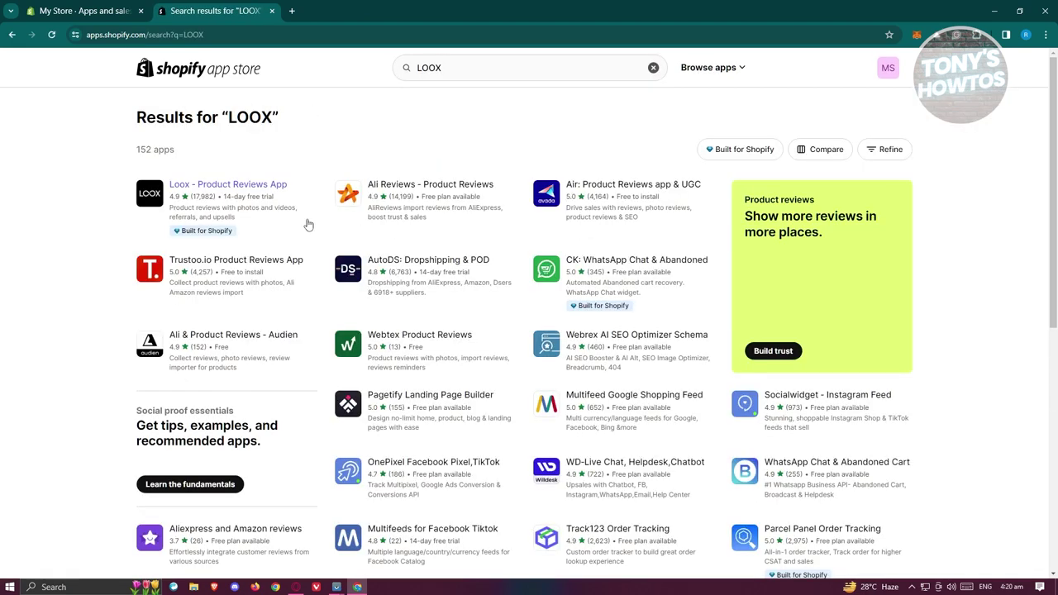
pyautogui.click(267, 200)
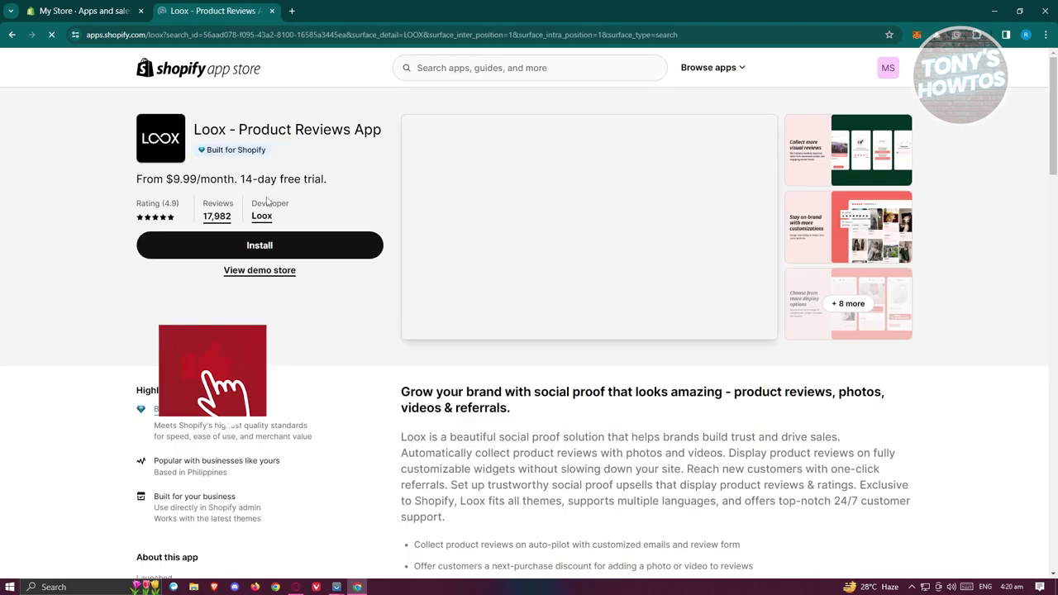
pyautogui.click(300, 244)
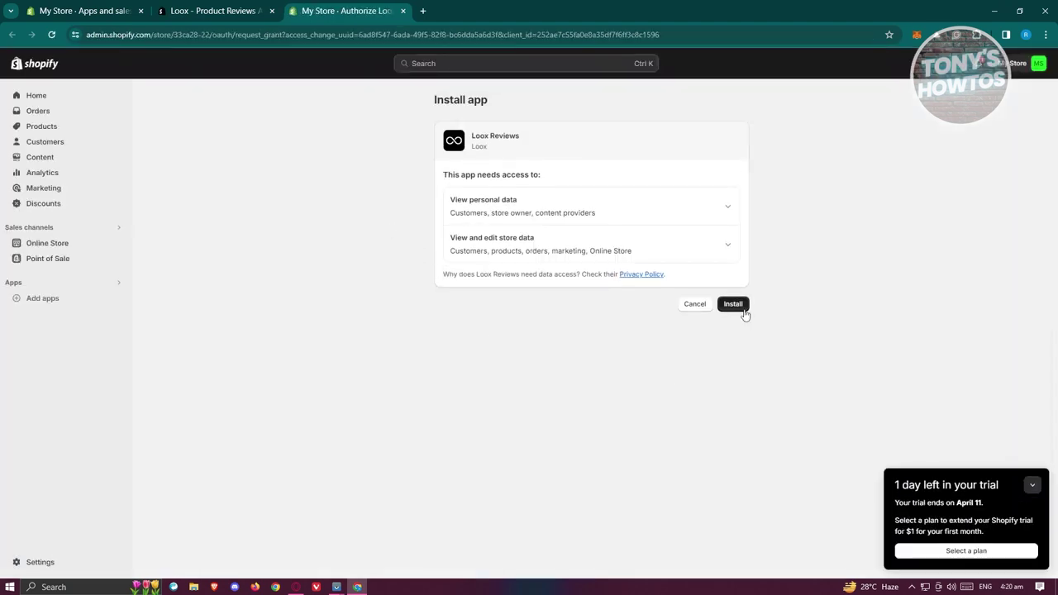
# Step: Approve Loox Reviews' data access, dismiss the trial popup, choose Use Loox Free and begin setup
pyautogui.click(733, 306)
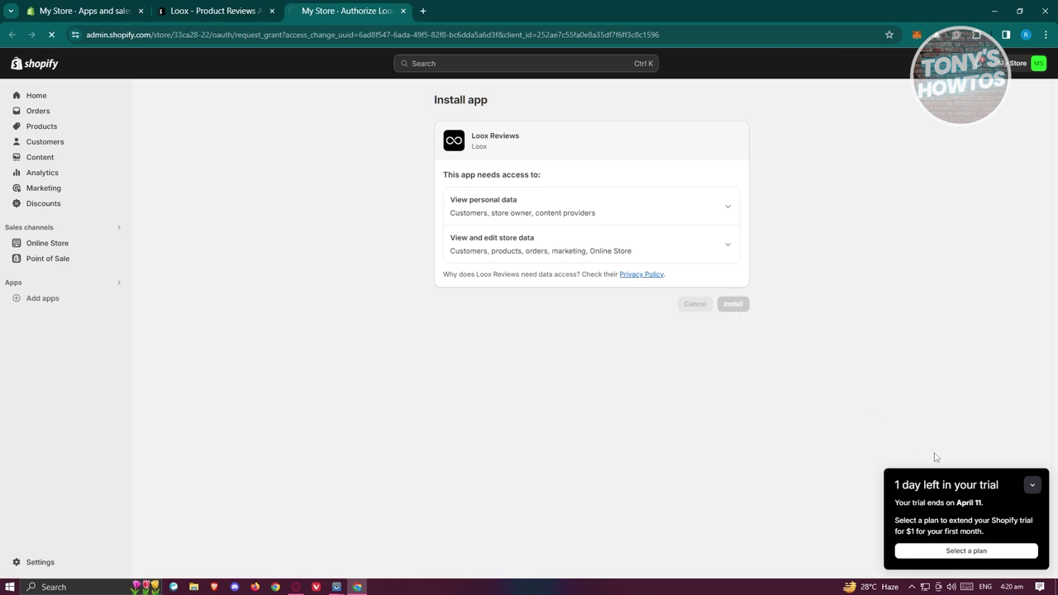
pyautogui.click(1033, 485)
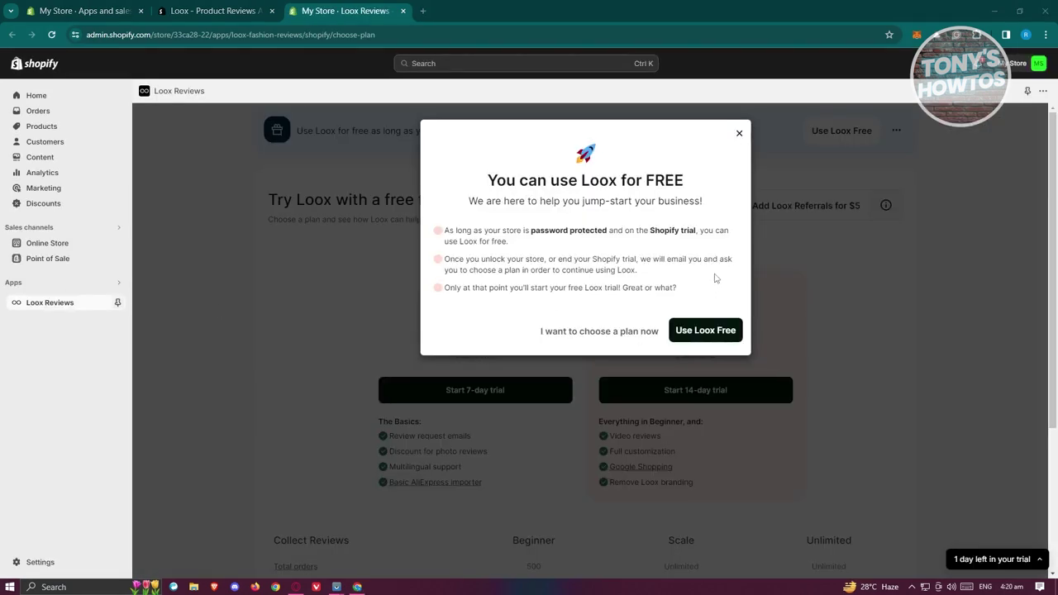
pyautogui.click(705, 332)
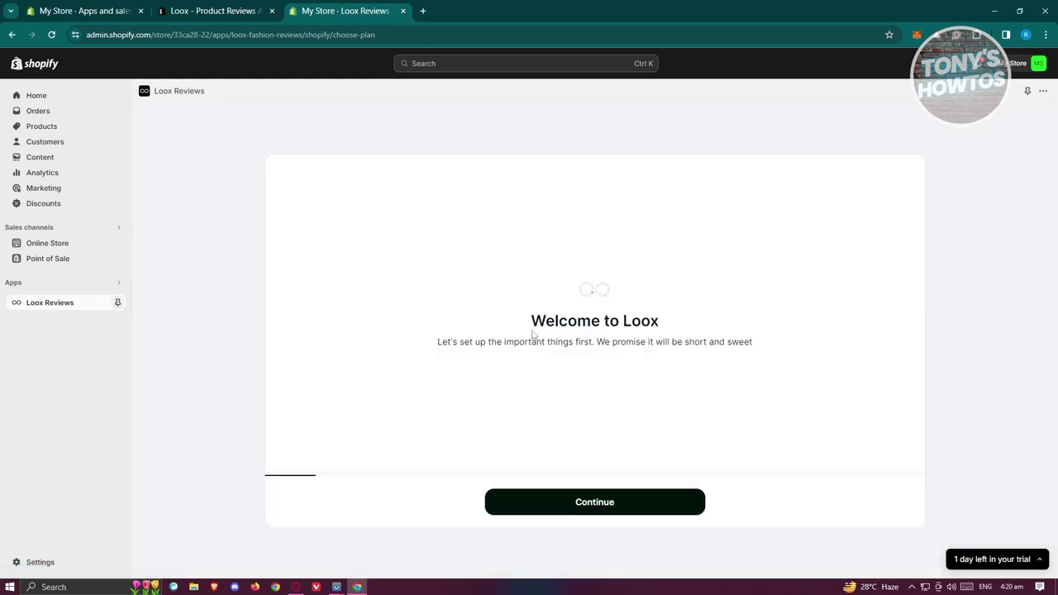
pyautogui.click(590, 511)
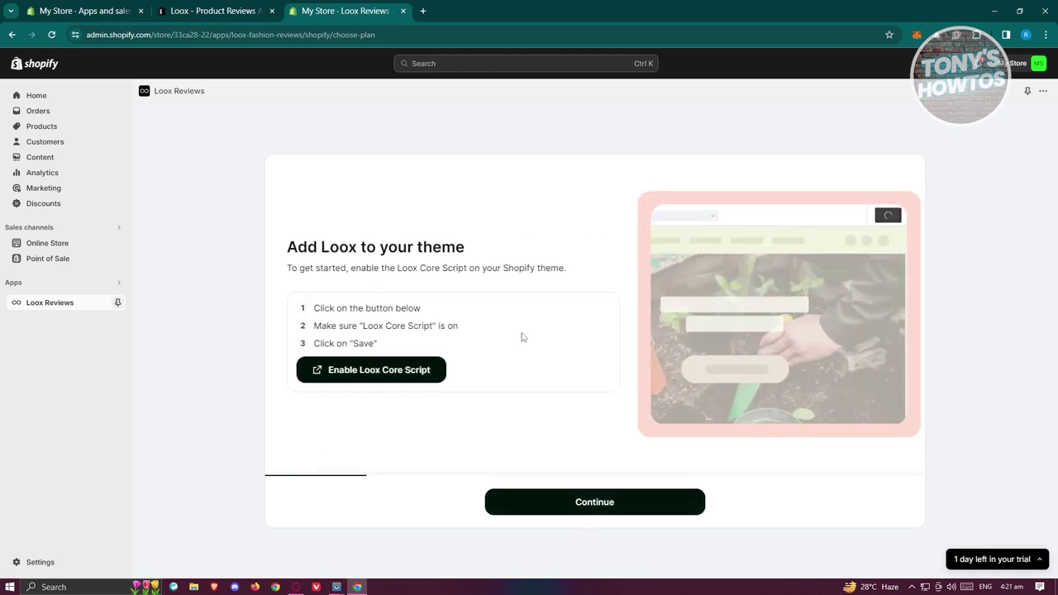
# Step: Enable the Loox Core Script embed, save the theme, and continue Loox setup
pyautogui.click(377, 374)
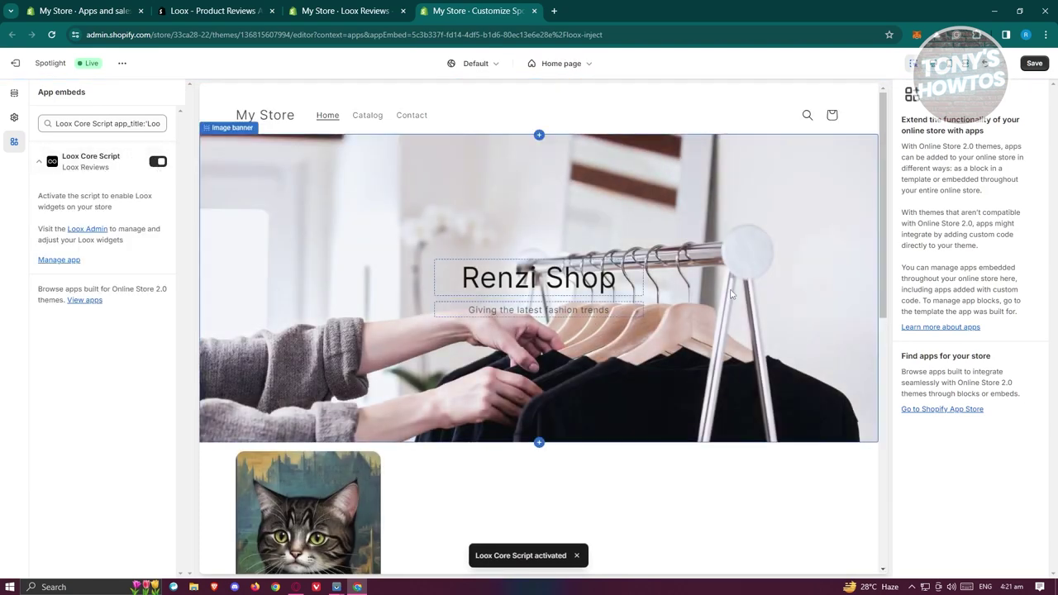
pyautogui.click(1036, 65)
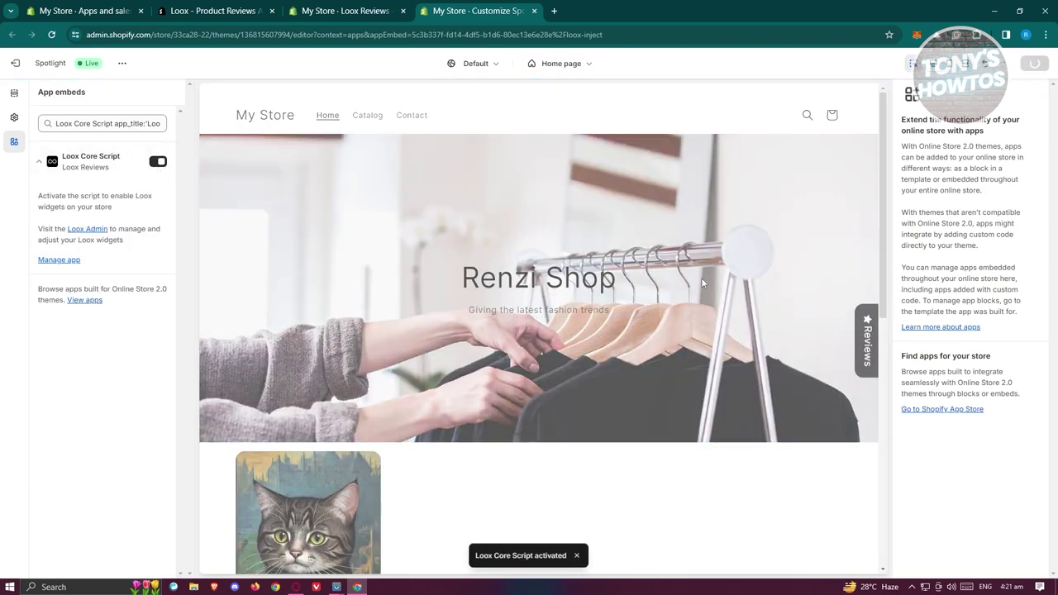
pyautogui.click(343, 10)
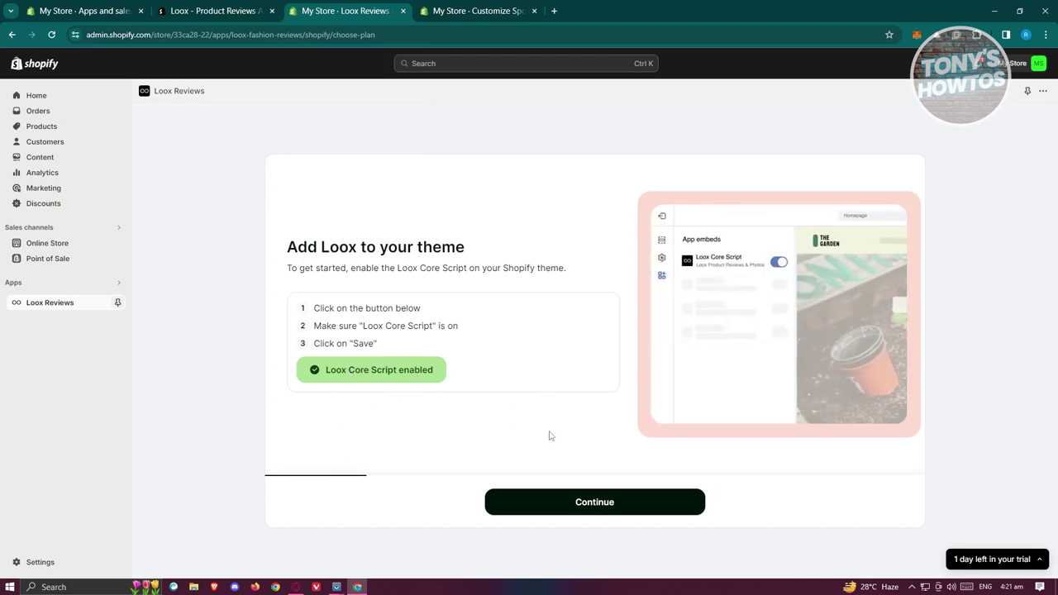
pyautogui.click(579, 503)
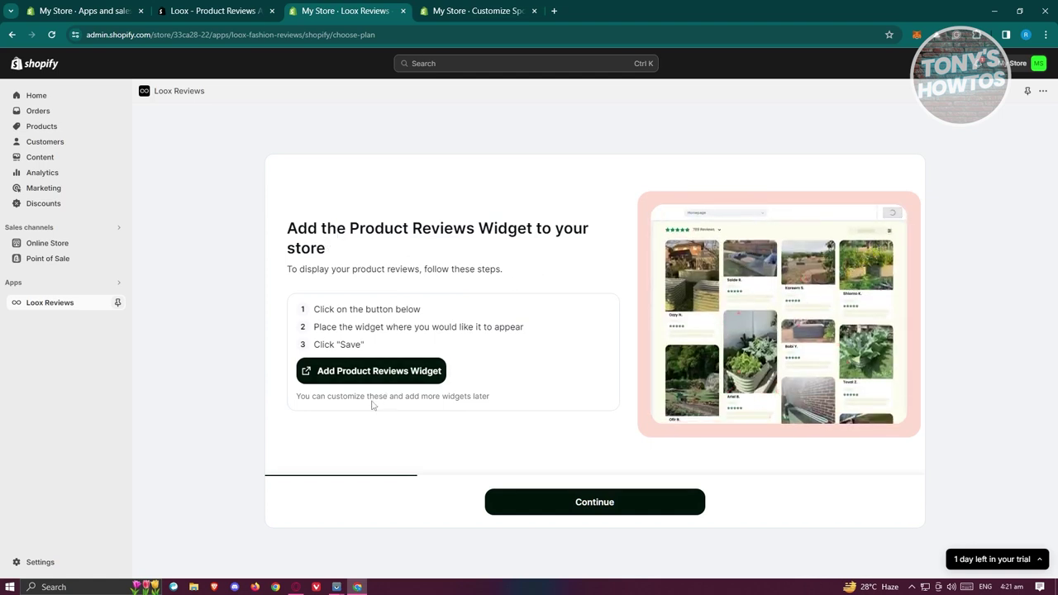
# Step: Add the Product Reviews Widget to the default product template and save the theme with Ctrl+S
pyautogui.click(395, 373)
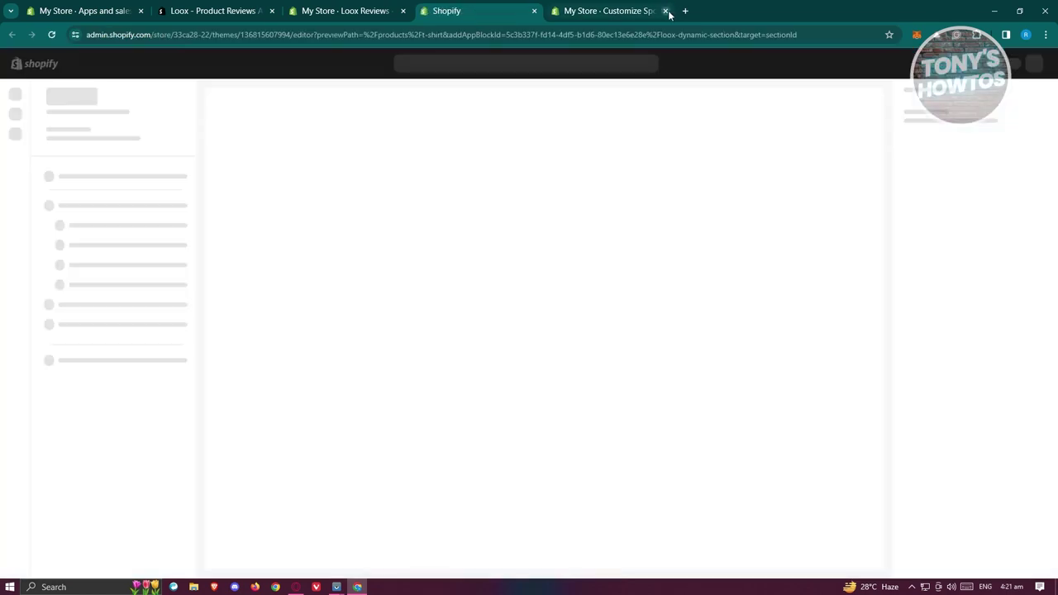
pyautogui.click(665, 11)
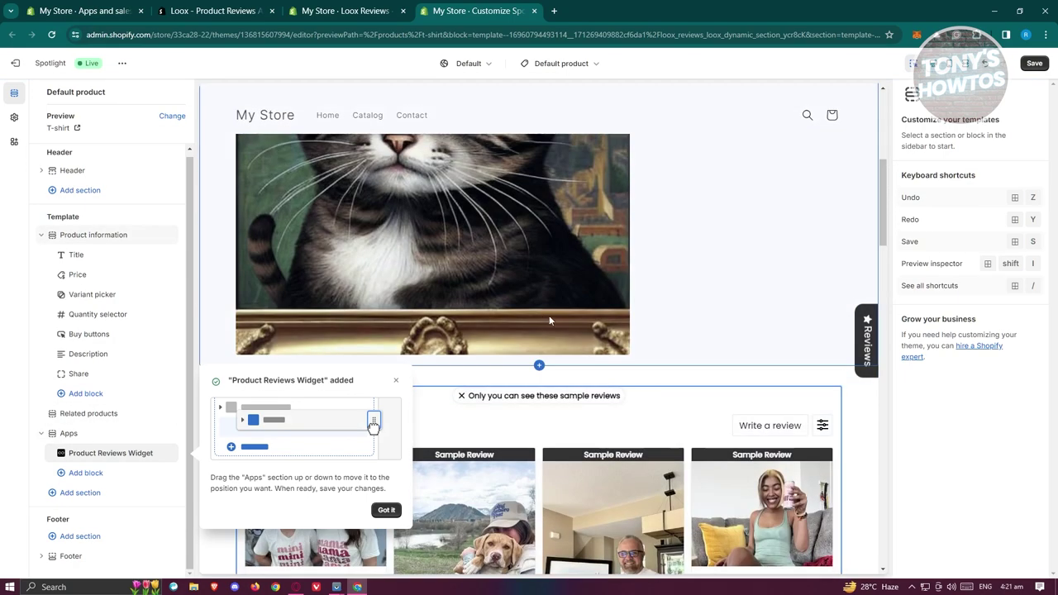
pyautogui.hotkey('ctrl', 's')
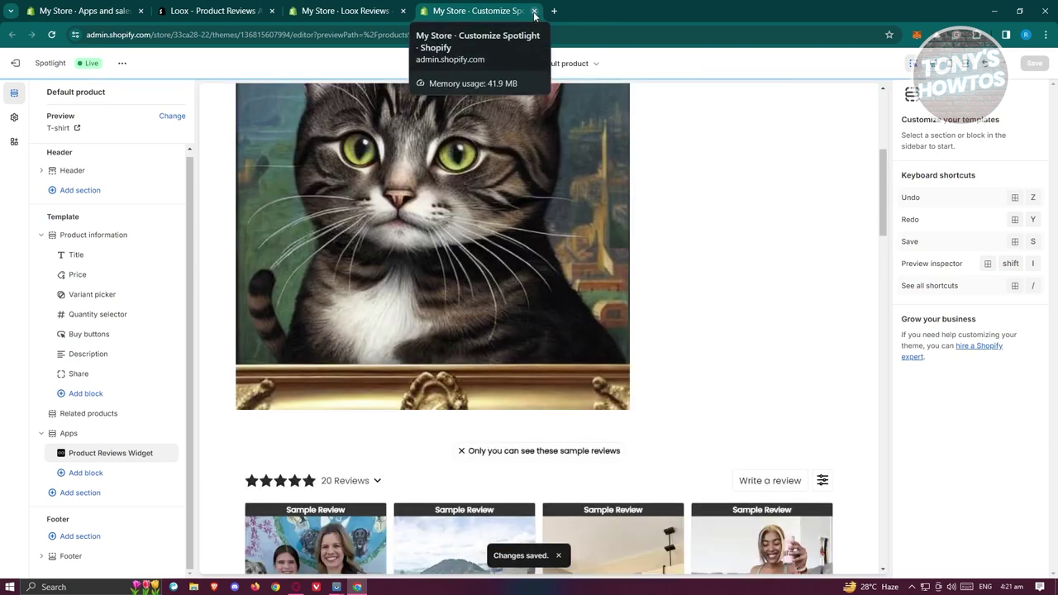
pyautogui.click(534, 10)
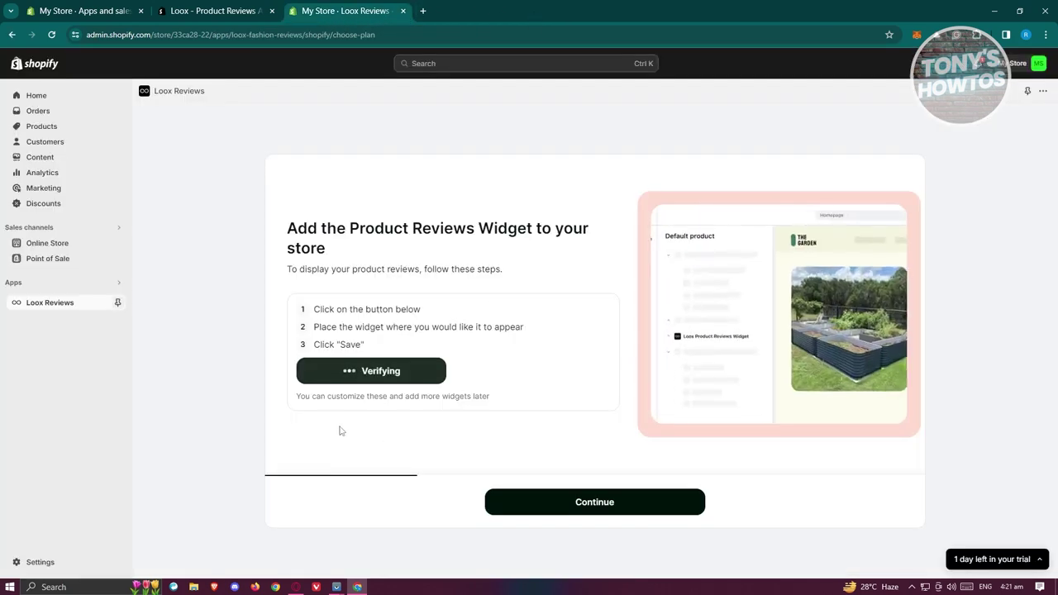
# Step: Add a Rating Widget below Share on the T-shirt product page and save the theme
pyautogui.click(666, 517)
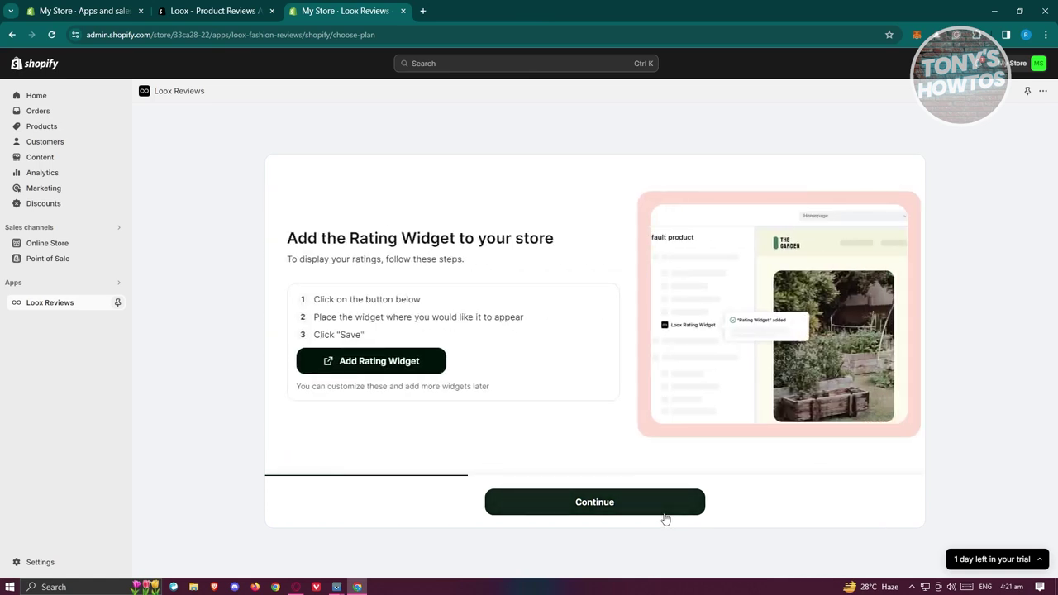
pyautogui.click(388, 365)
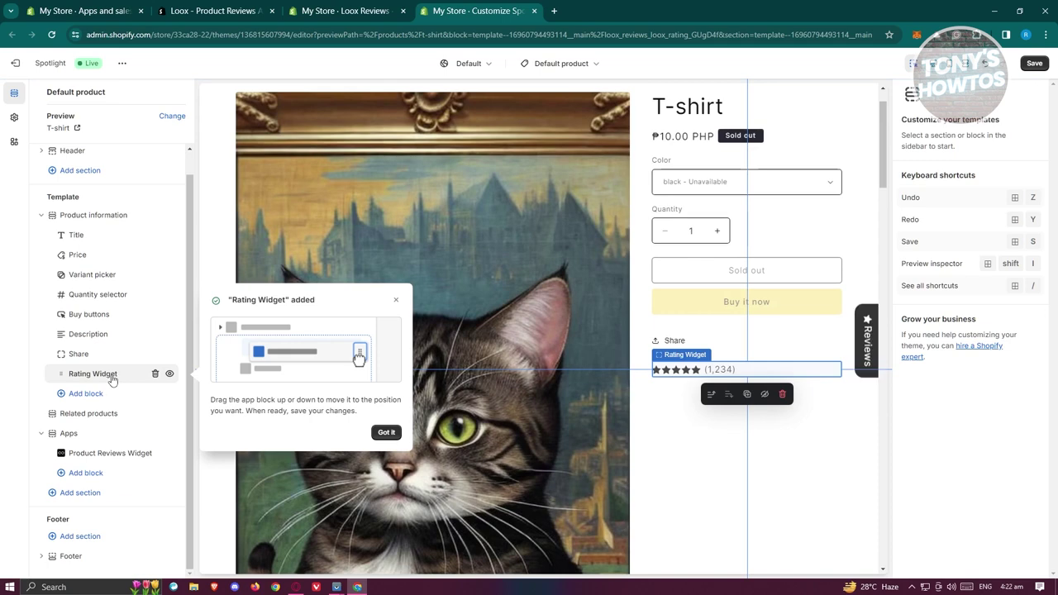
pyautogui.click(1035, 64)
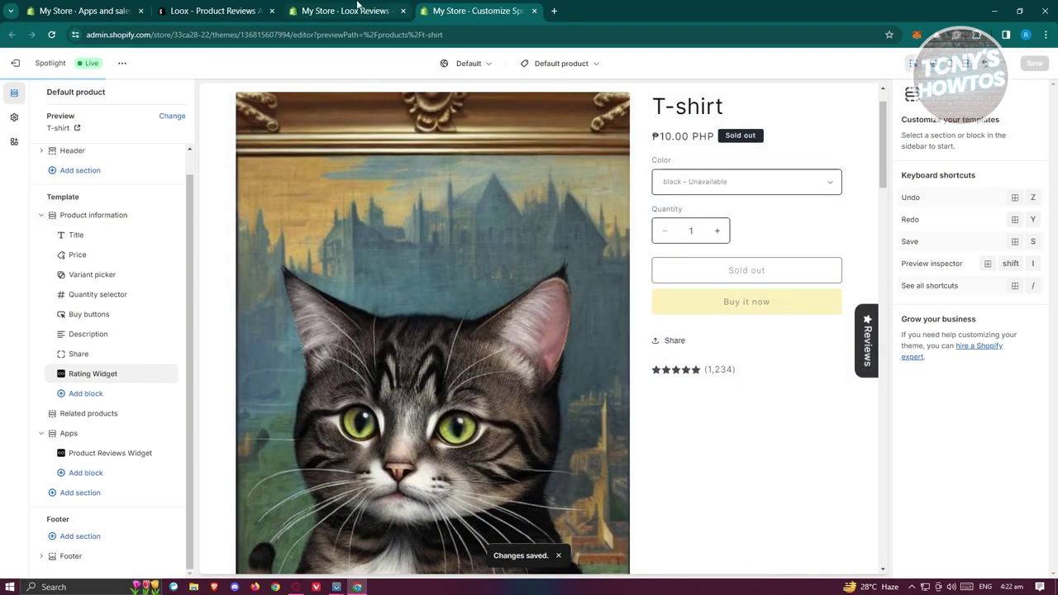
pyautogui.click(534, 11)
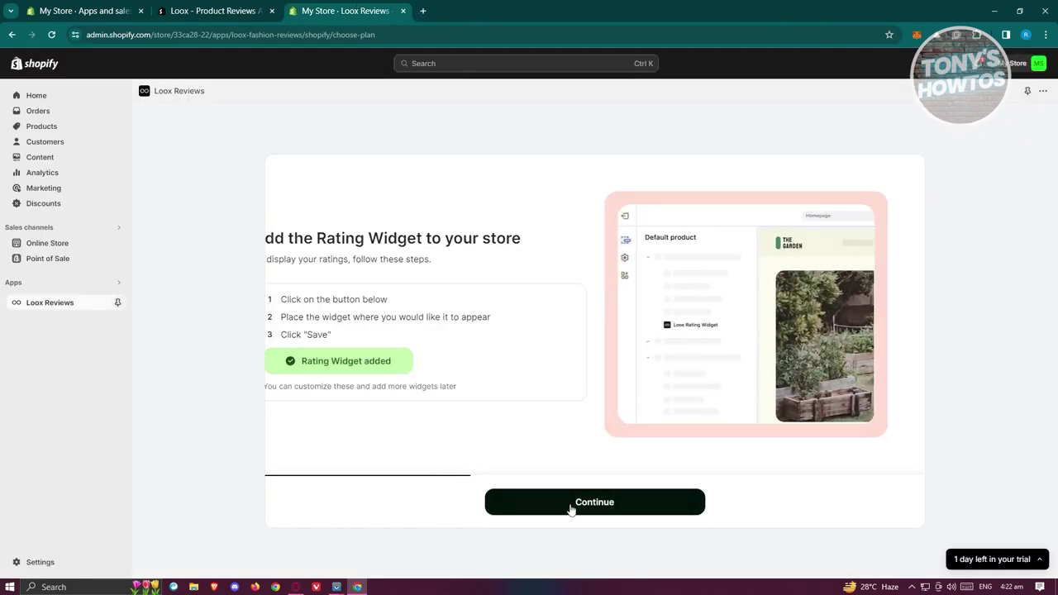
pyautogui.click(571, 505)
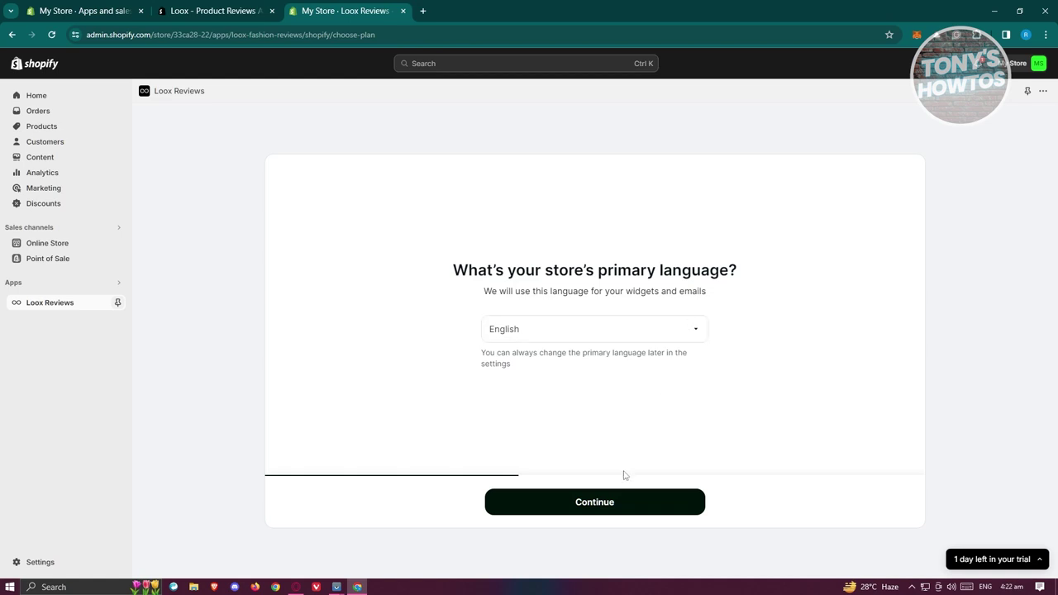
# Step: Keep English as the language and make the review icon a red (#eb2121) Fire symbol
pyautogui.click(616, 503)
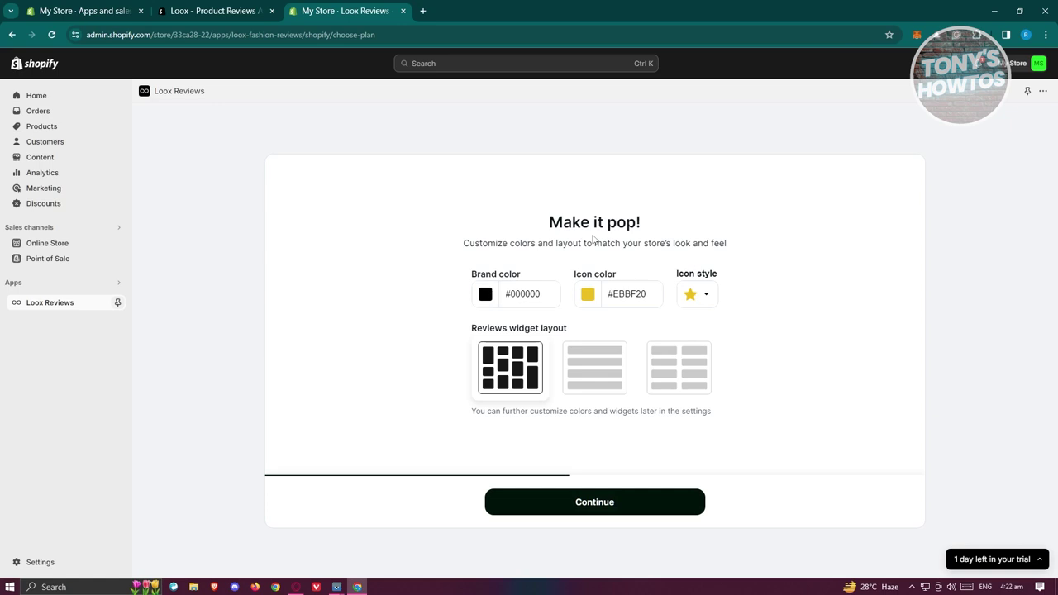
pyautogui.click(699, 299)
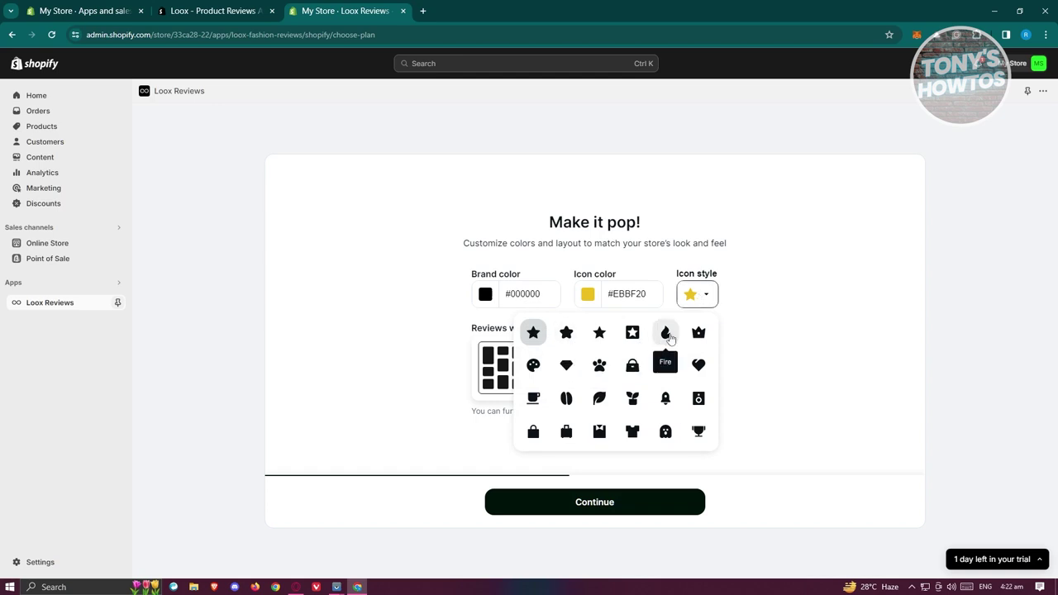
pyautogui.click(667, 333)
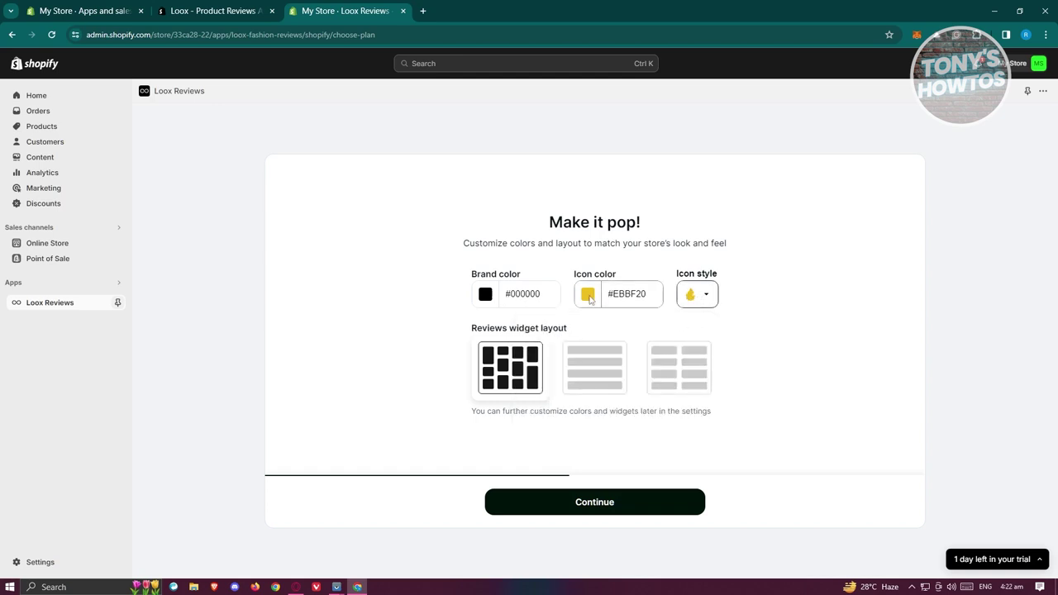
pyautogui.click(589, 297)
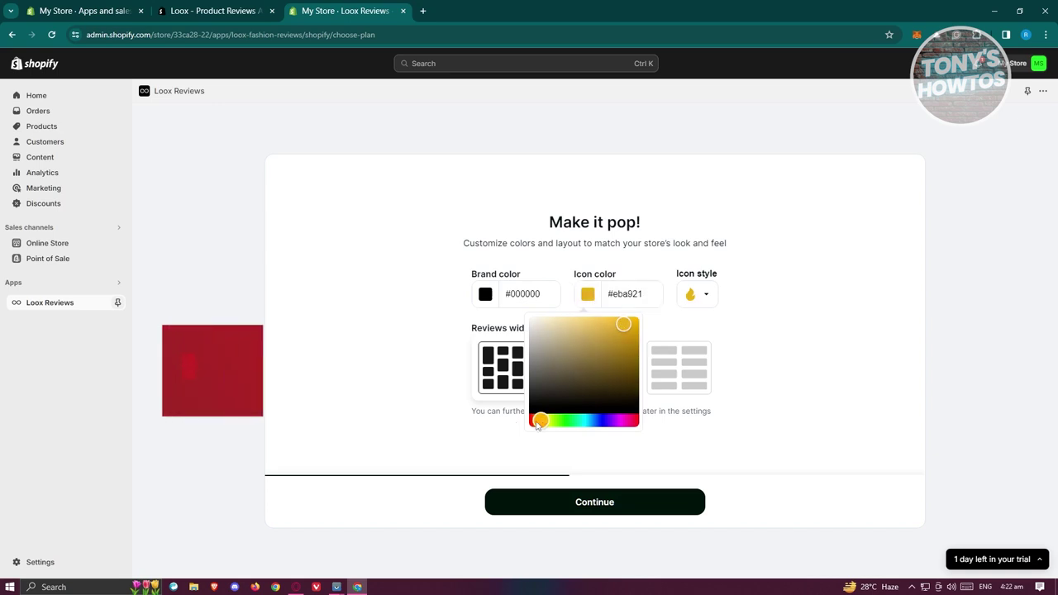
pyautogui.moveTo(542, 421); pyautogui.dragTo(529, 421)
pyautogui.click(845, 327)
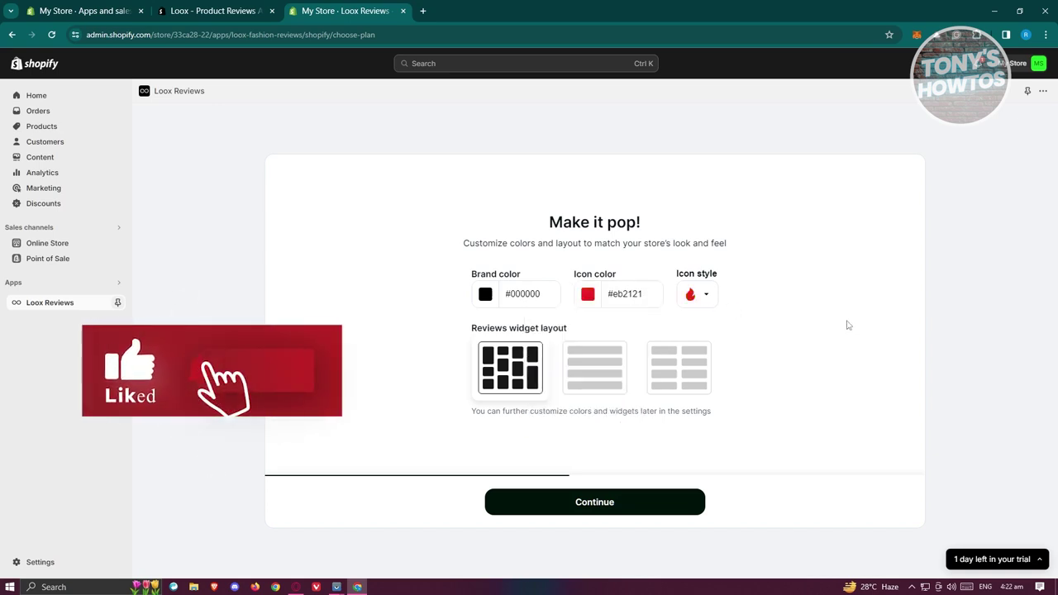
pyautogui.click(628, 504)
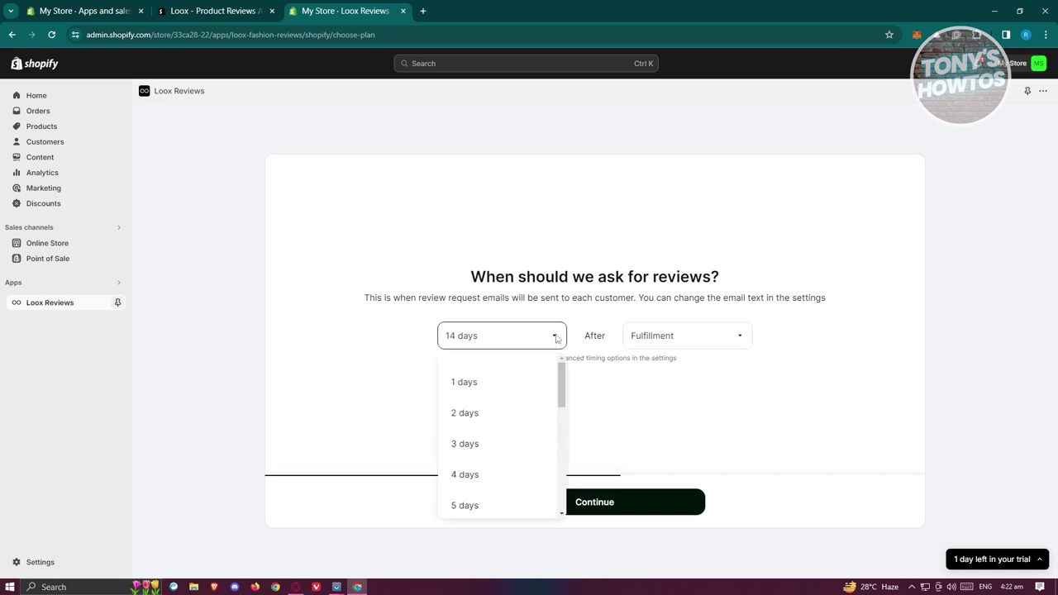
# Step: Ask customers for reviews 7 days after fulfillment
pyautogui.scroll(-1, 529, 386)
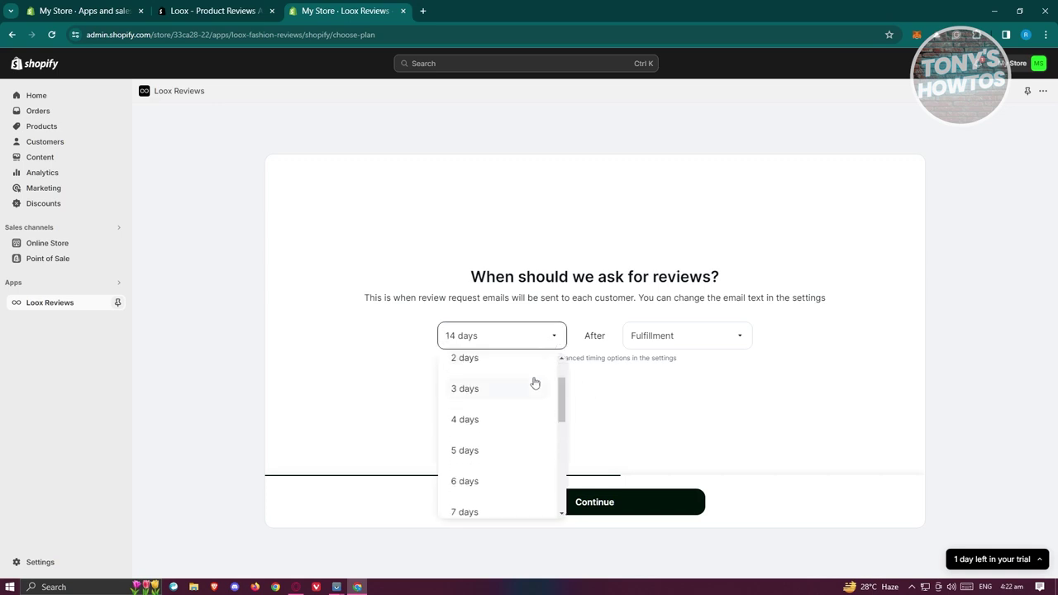
pyautogui.scroll(-3, 536, 386)
pyautogui.scroll(1, 538, 402)
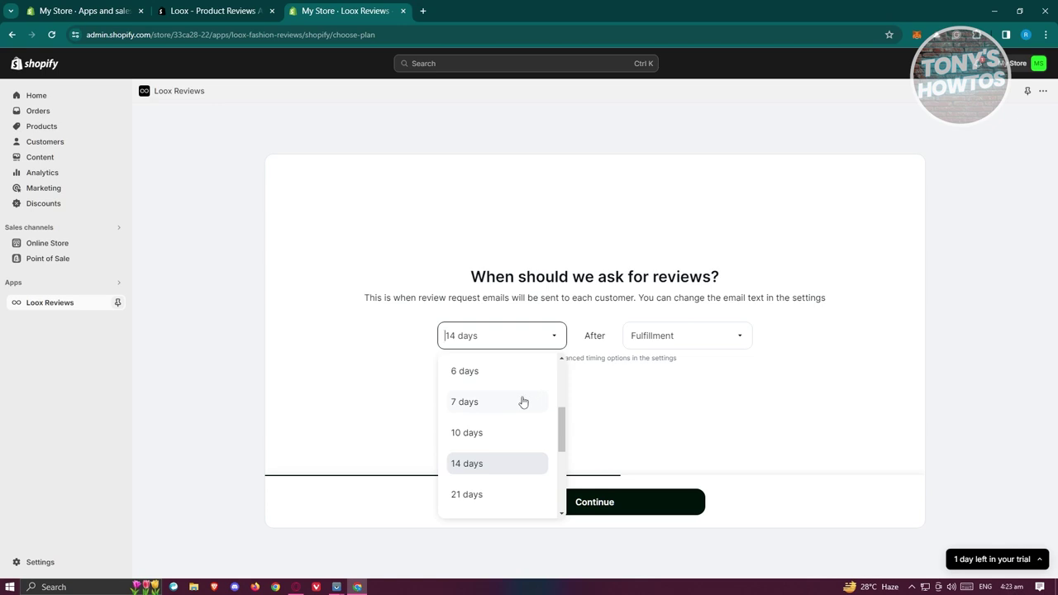
pyautogui.click(529, 403)
pyautogui.click(732, 337)
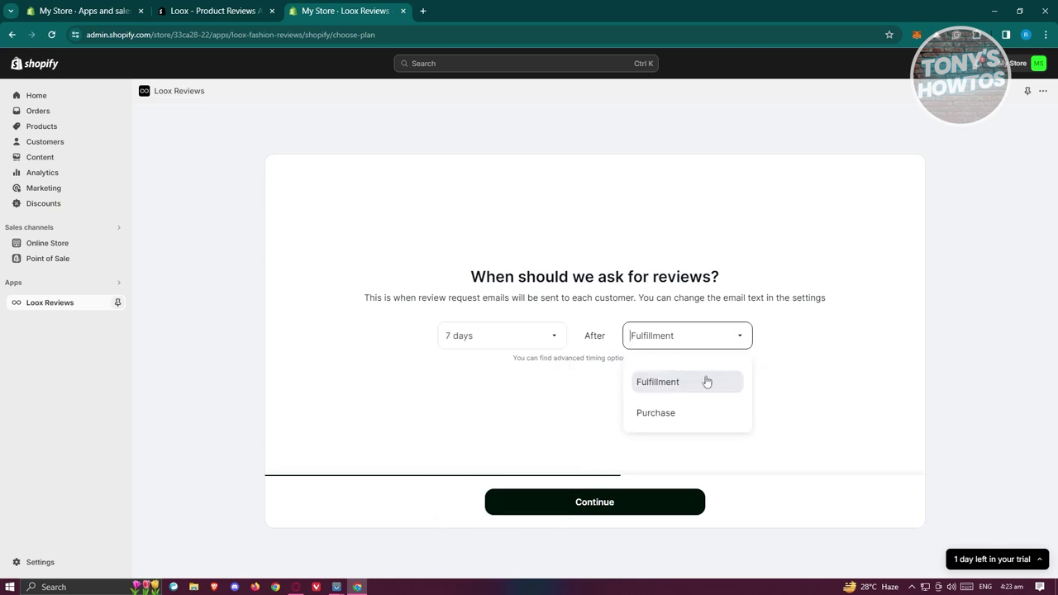
pyautogui.click(691, 382)
pyautogui.click(623, 505)
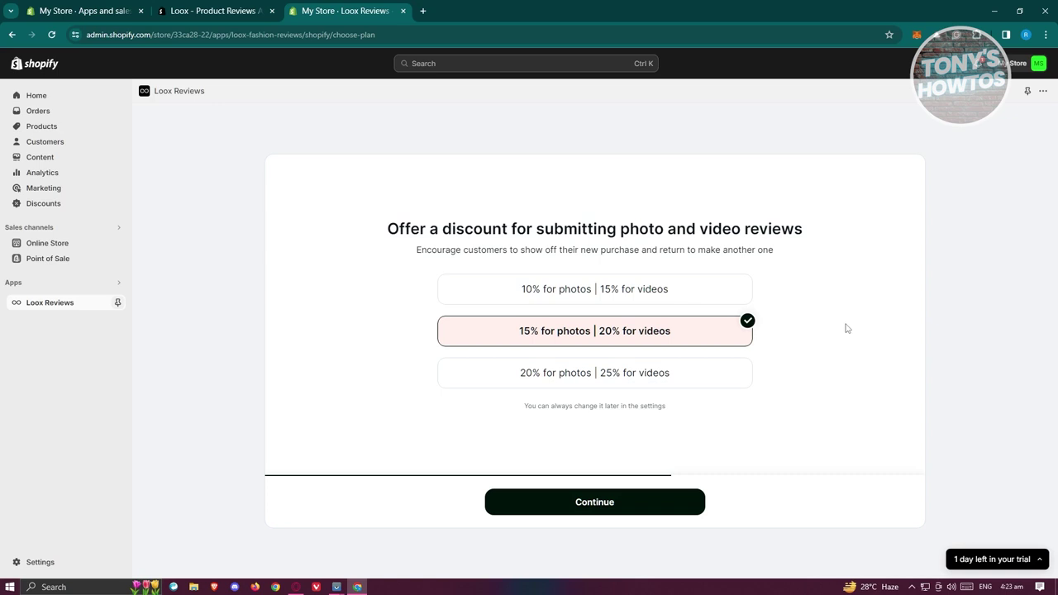
# Step: Offer 10% off for photo reviews and 15% for video reviews
pyautogui.click(626, 295)
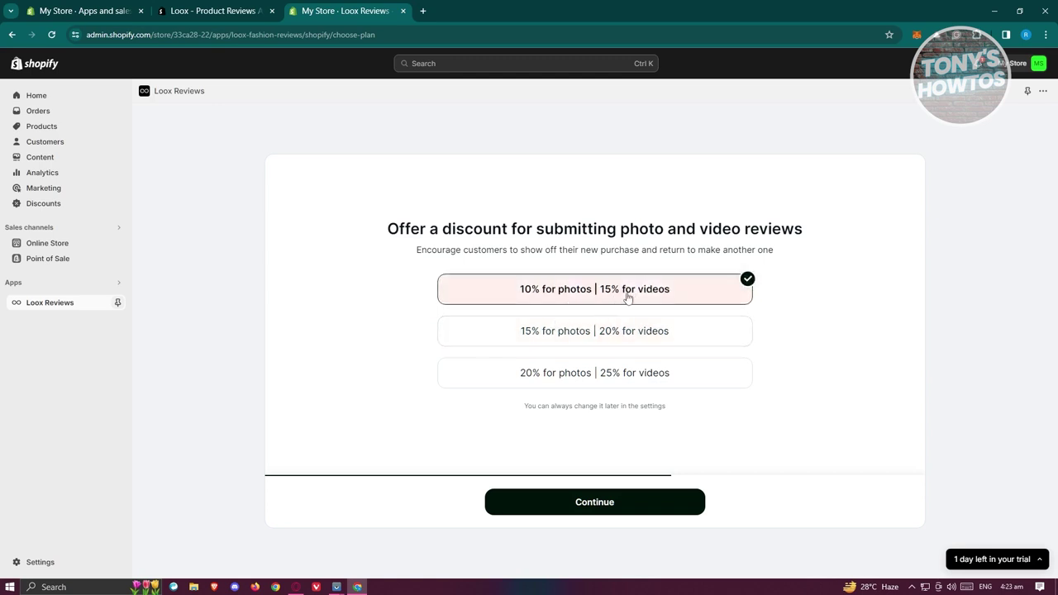
pyautogui.click(622, 502)
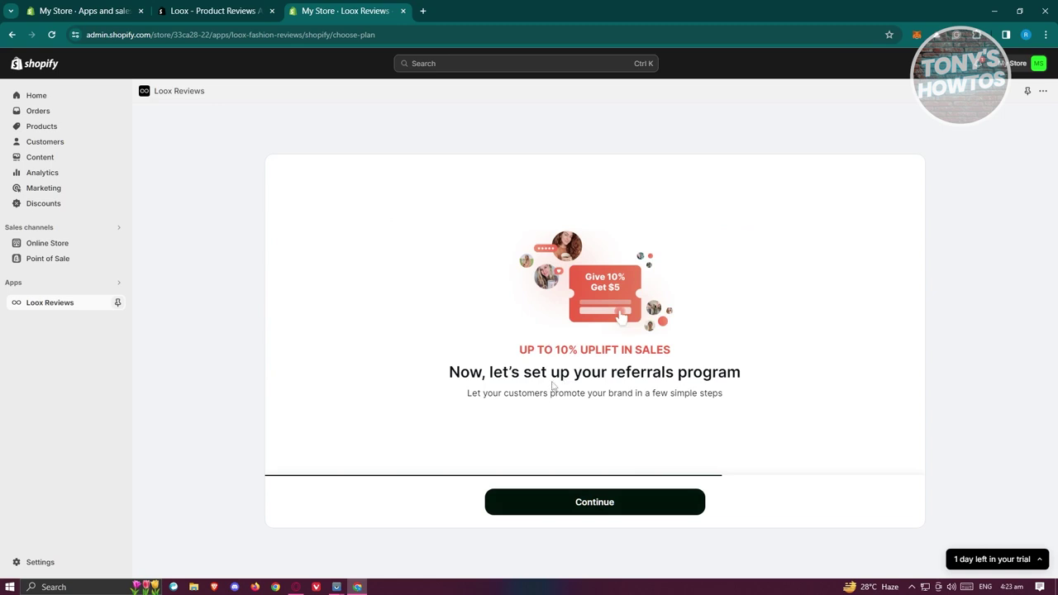
pyautogui.click(651, 504)
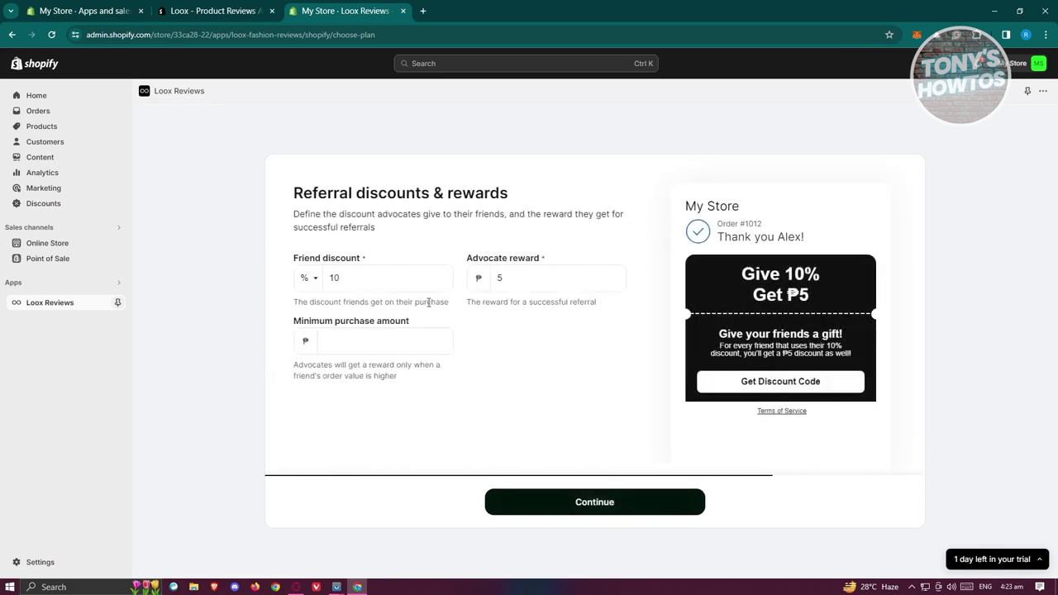
# Step: Give referred friends 7% off with a 1000 minimum purchase and keep the post-purchase widget on
pyautogui.moveTo(359, 276); pyautogui.dragTo(330, 277)
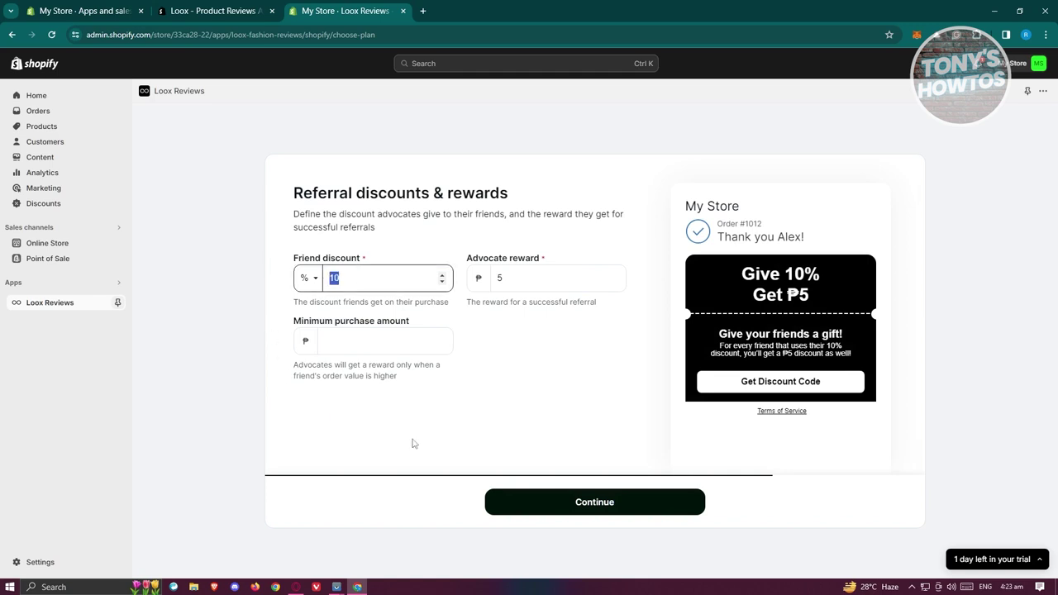
pyautogui.write('7')
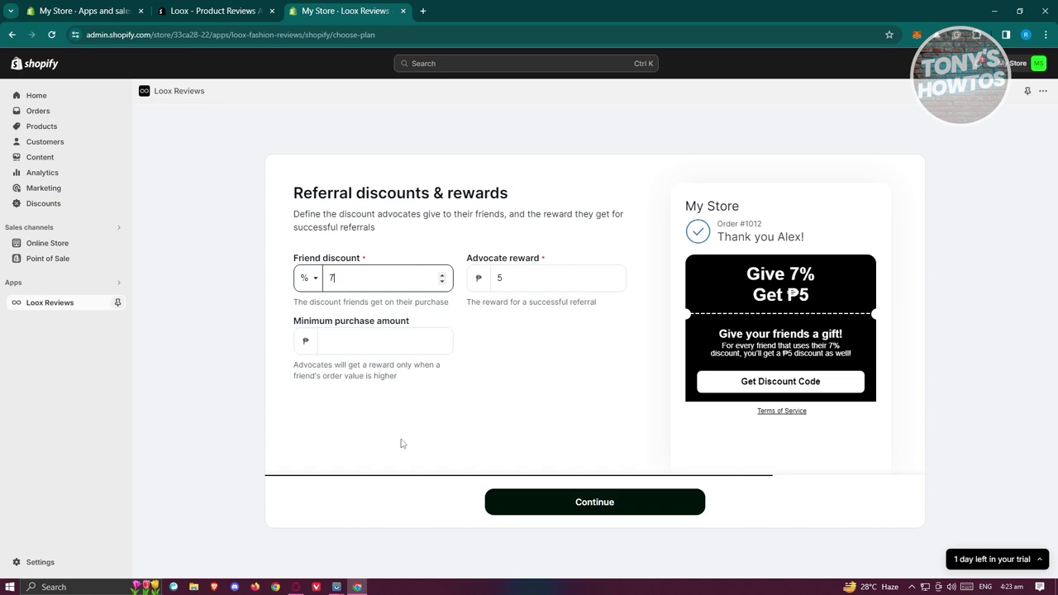
pyautogui.click(566, 368)
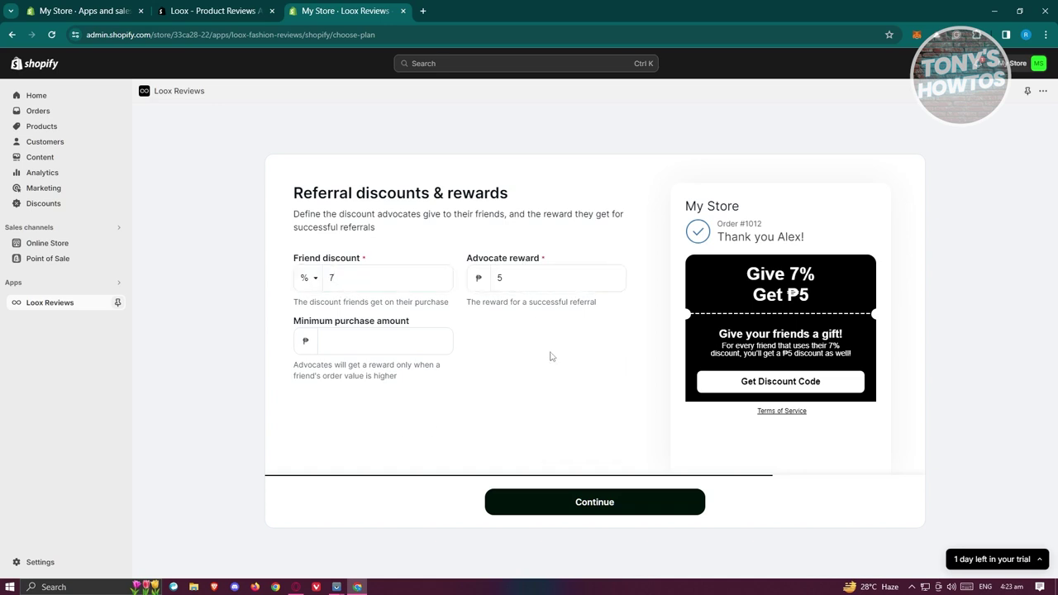
pyautogui.click(406, 341)
pyautogui.click(400, 340)
pyautogui.write('10')
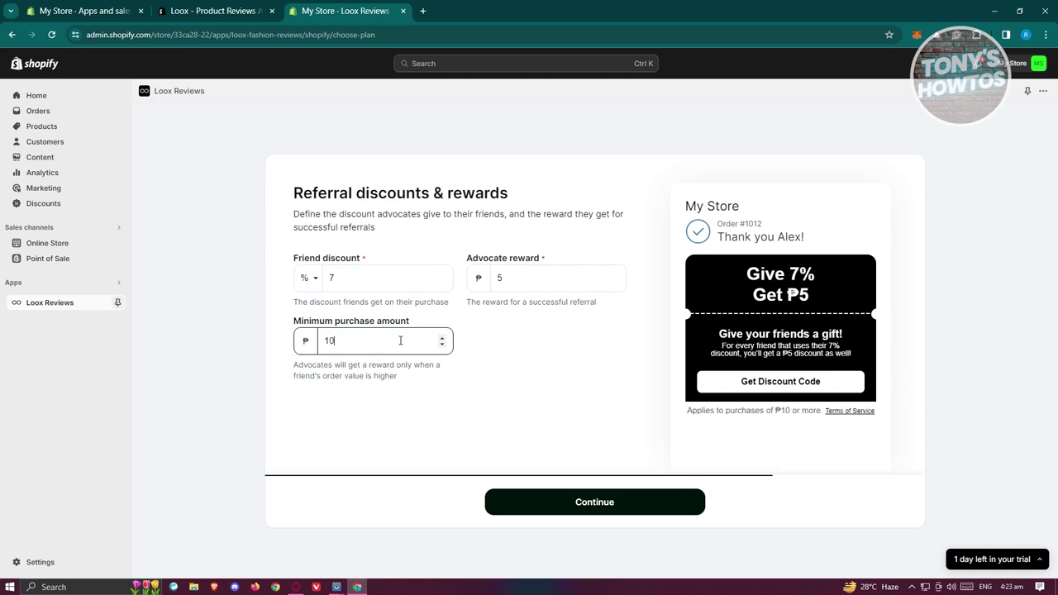
pyautogui.write('00')
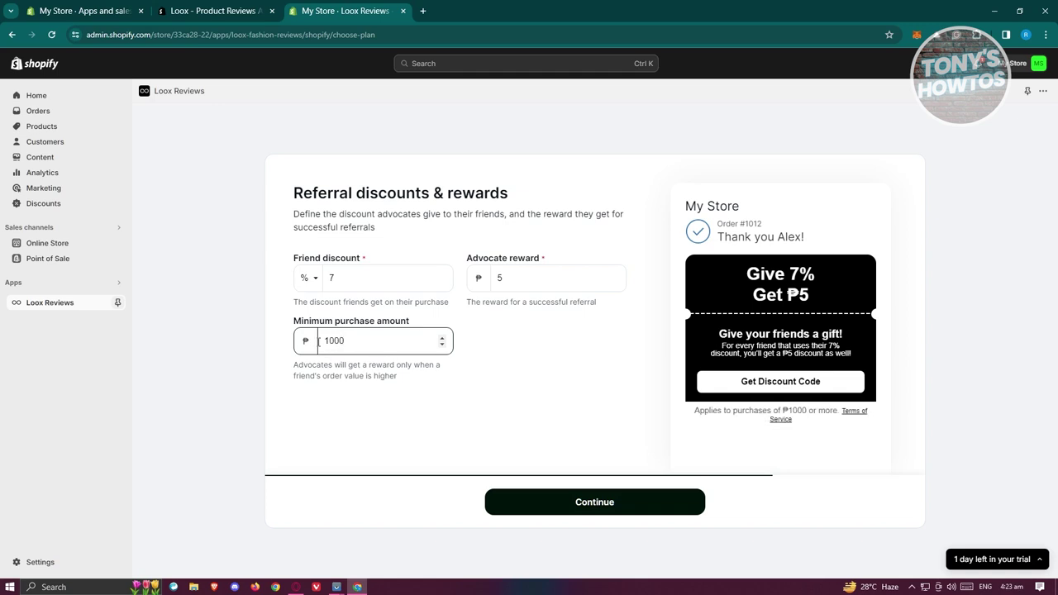
pyautogui.click(592, 506)
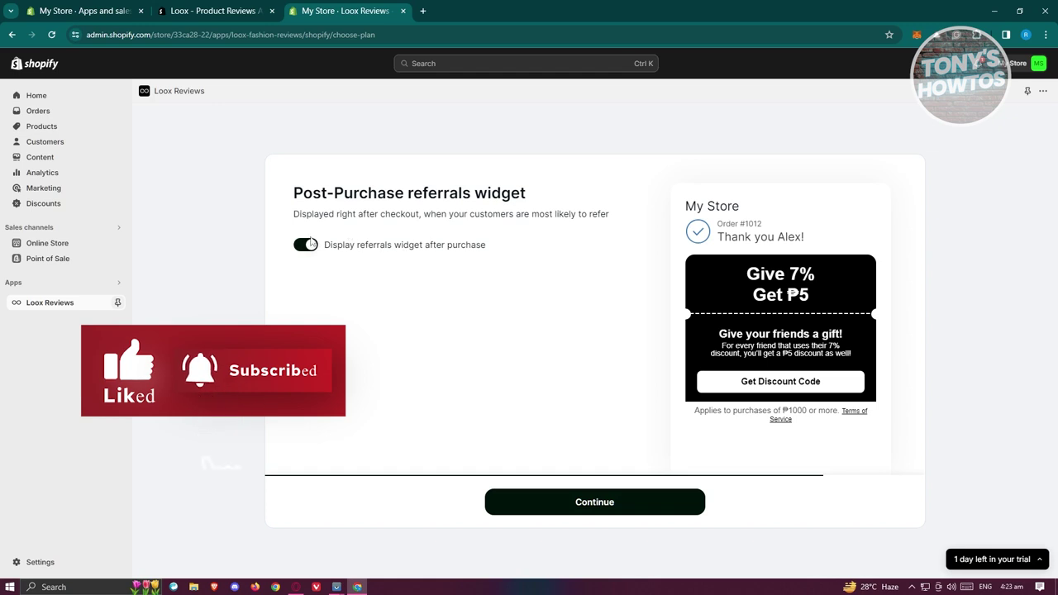
pyautogui.click(629, 513)
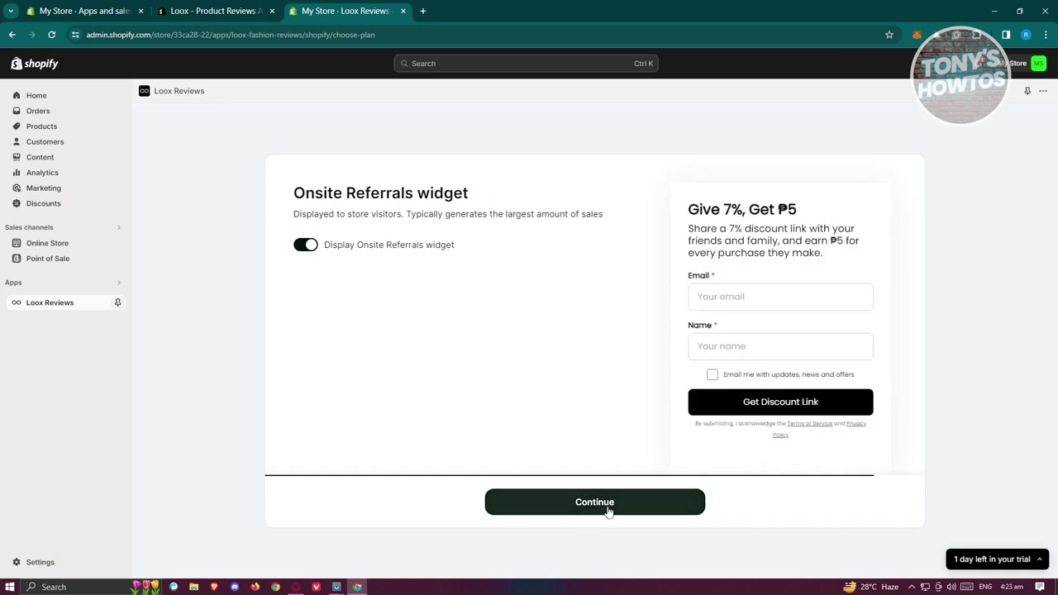
# Step: Finish the Onsite Referrals step, enter the Loox admin and scroll its performance overview
pyautogui.click(608, 511)
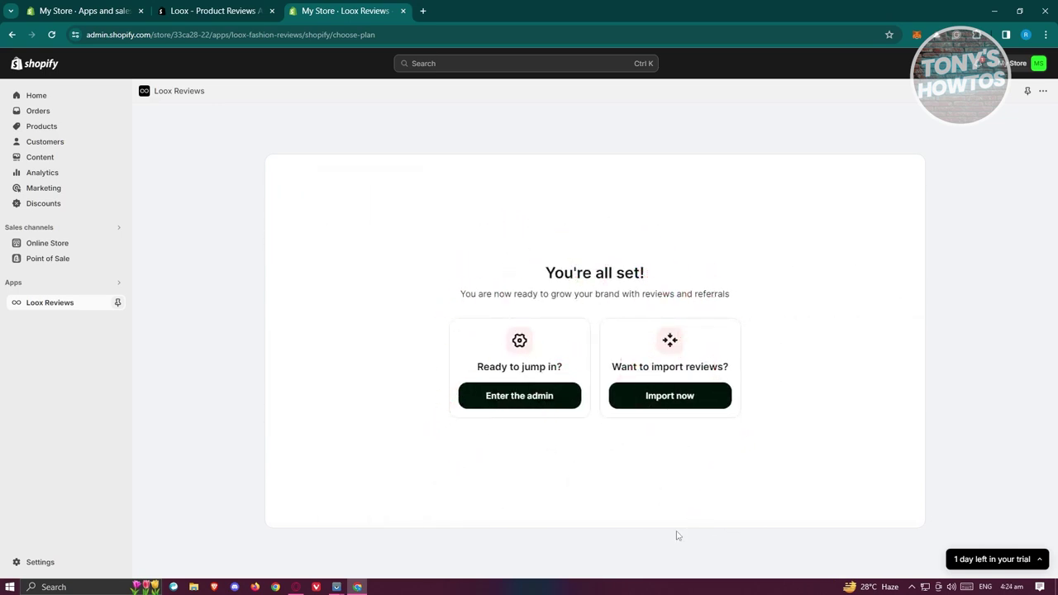
pyautogui.click(519, 396)
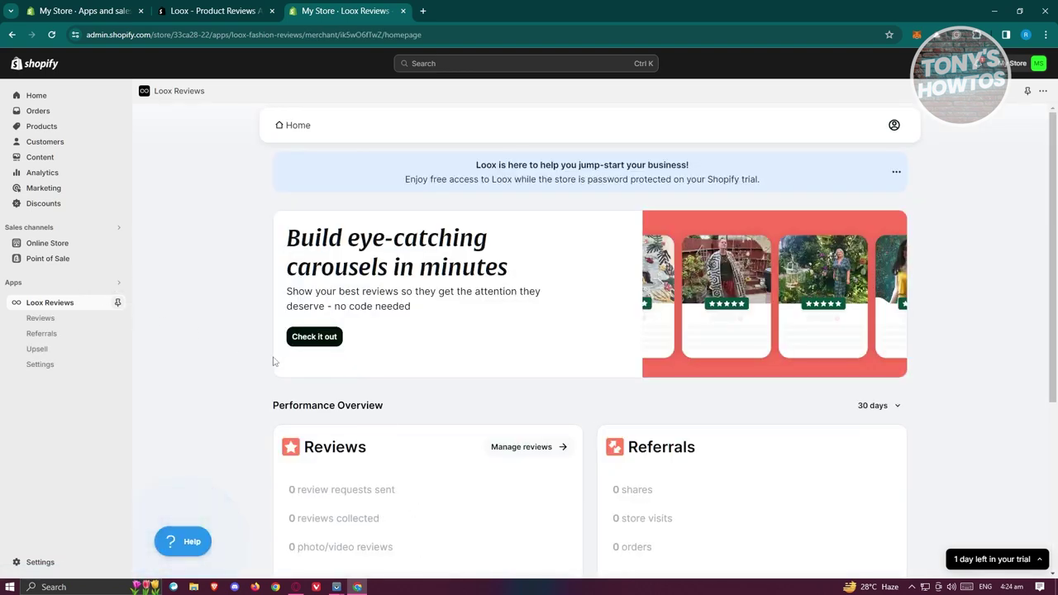
pyautogui.scroll(-2, 284, 356)
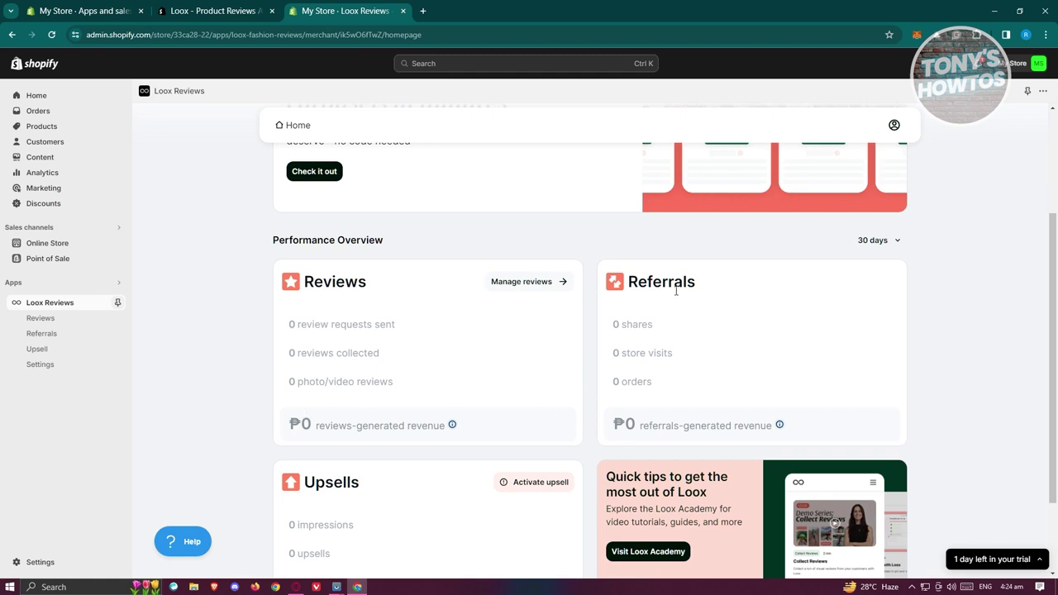
pyautogui.scroll(-2, 678, 292)
pyautogui.scroll(5, 413, 416)
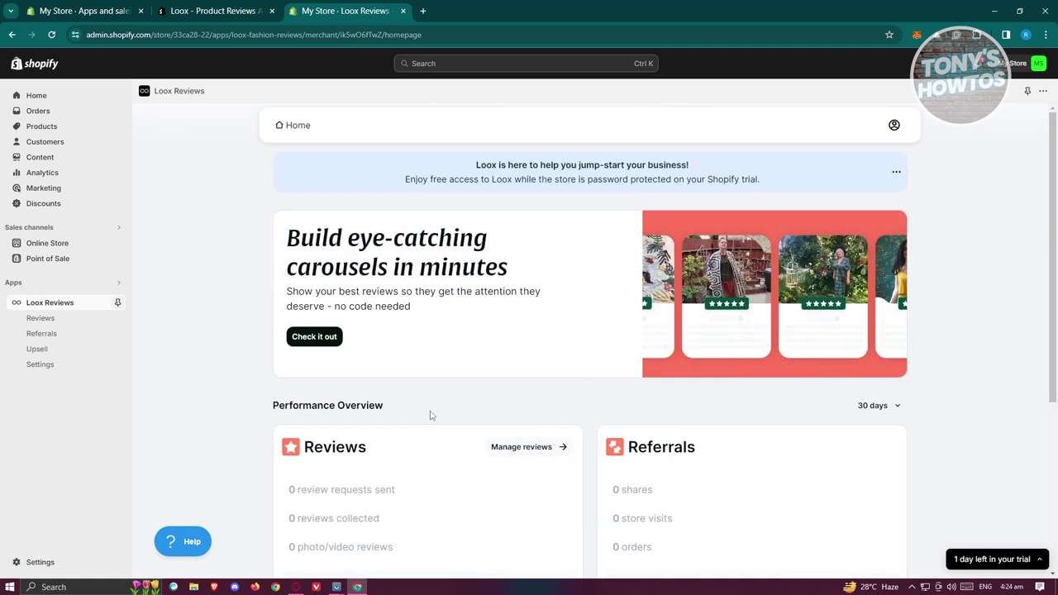
# Step: Check the Collect reviews settings: auto-publish, review notifications and adding reviewers to Customers are all on
pyautogui.click(61, 320)
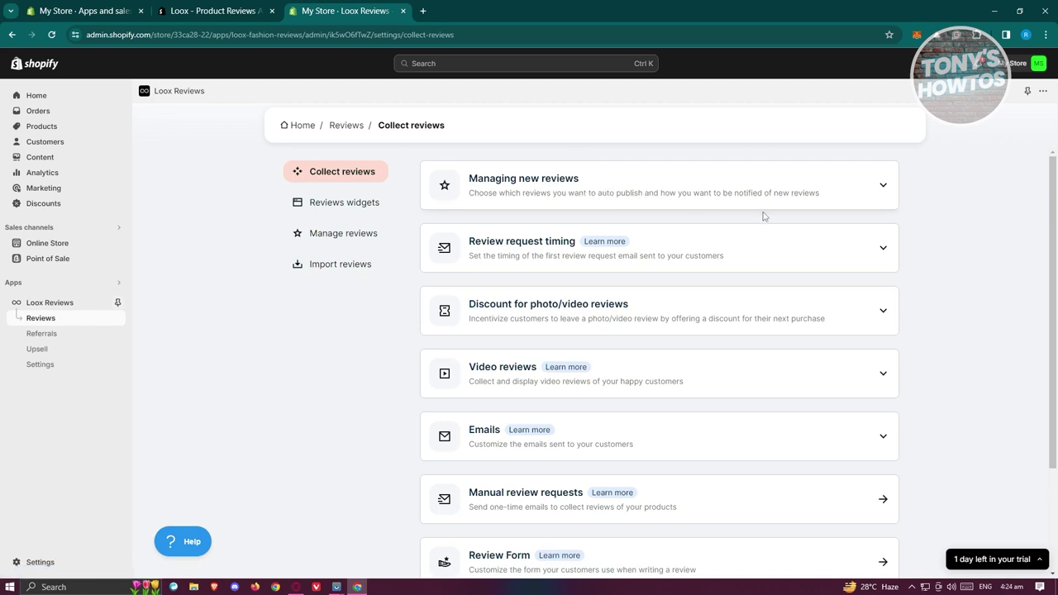
pyautogui.scroll(-1, 699, 231)
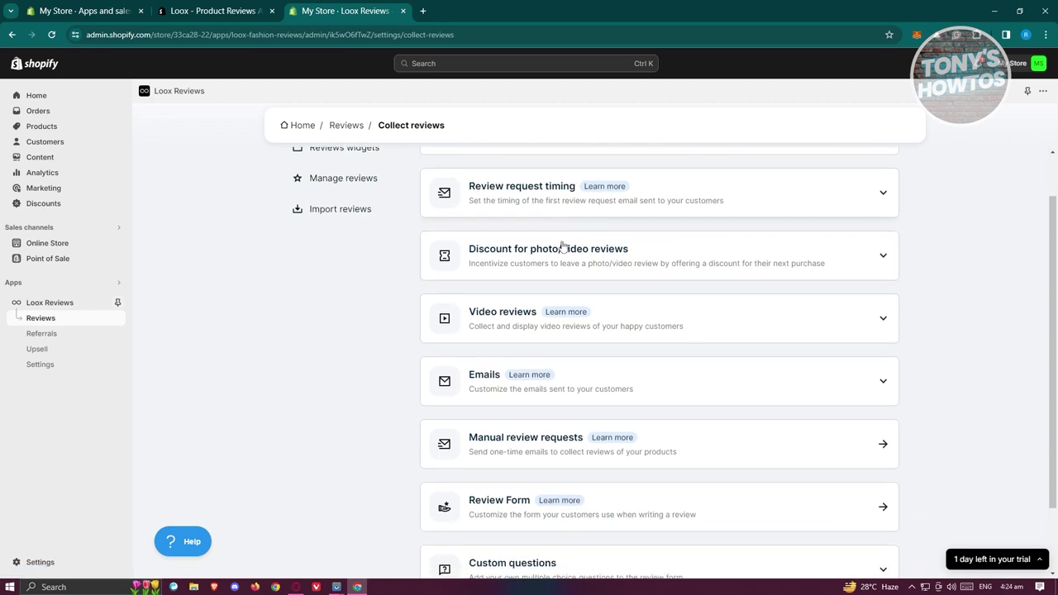
pyautogui.scroll(-1, 712, 272)
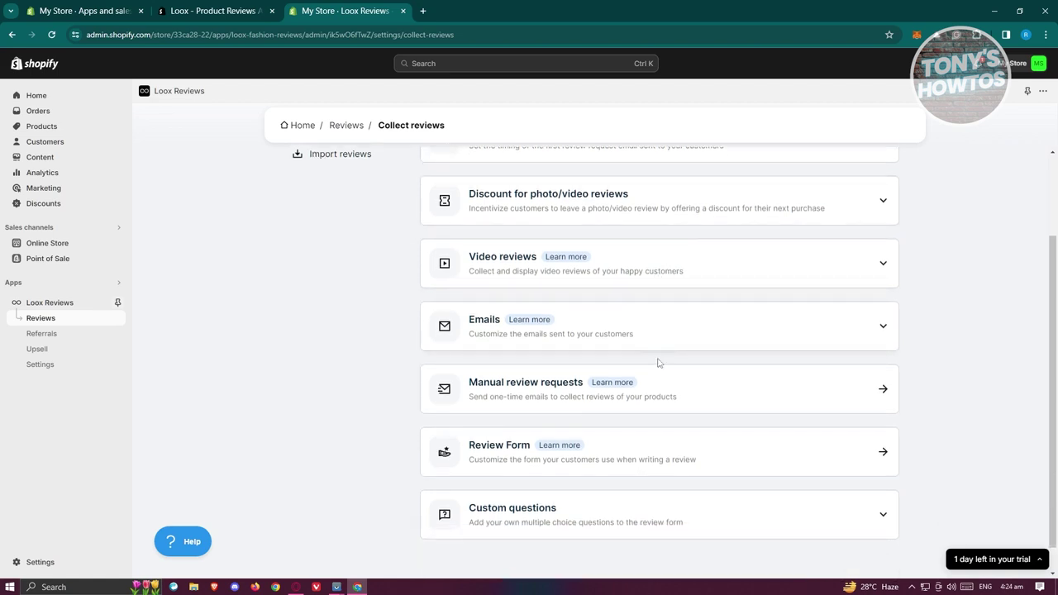
pyautogui.scroll(2, 670, 355)
pyautogui.click(628, 192)
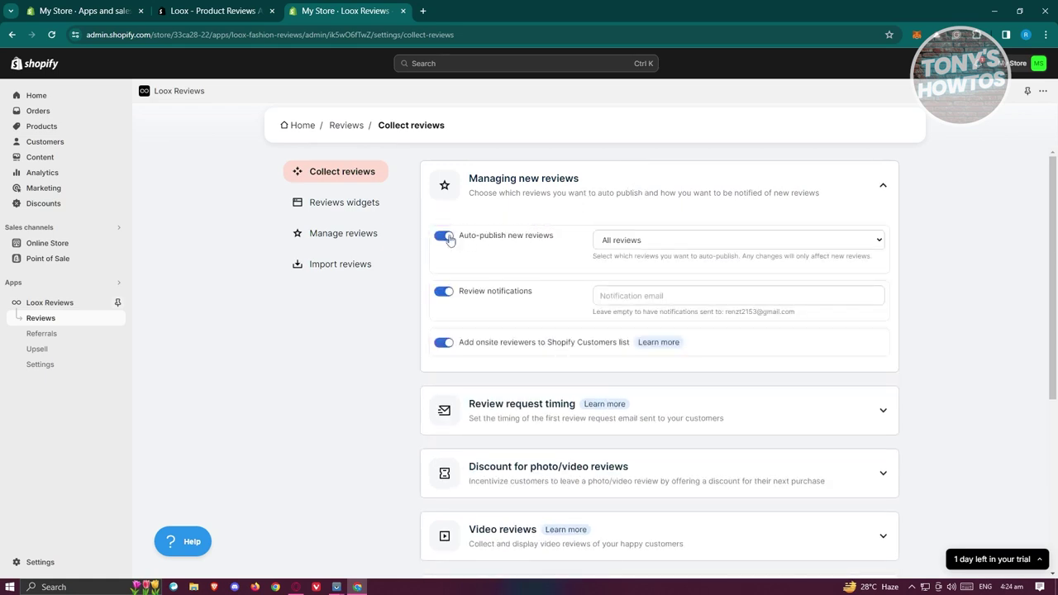
pyautogui.click(349, 213)
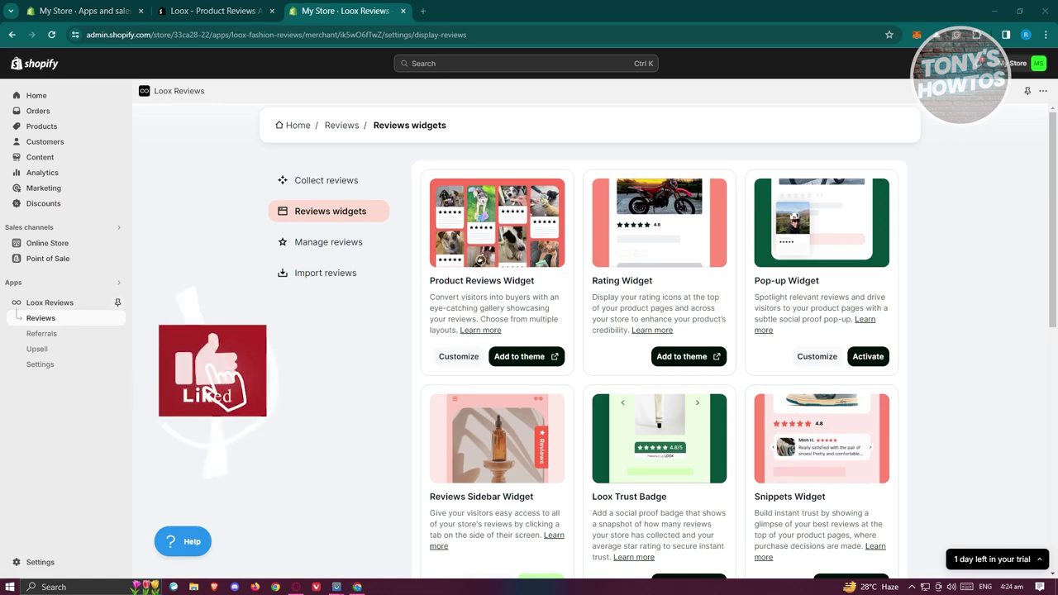
# Step: Browse the review widget cards, then view Manage reviews, which reports no reviews yet
pyautogui.scroll(-3, 360, 381)
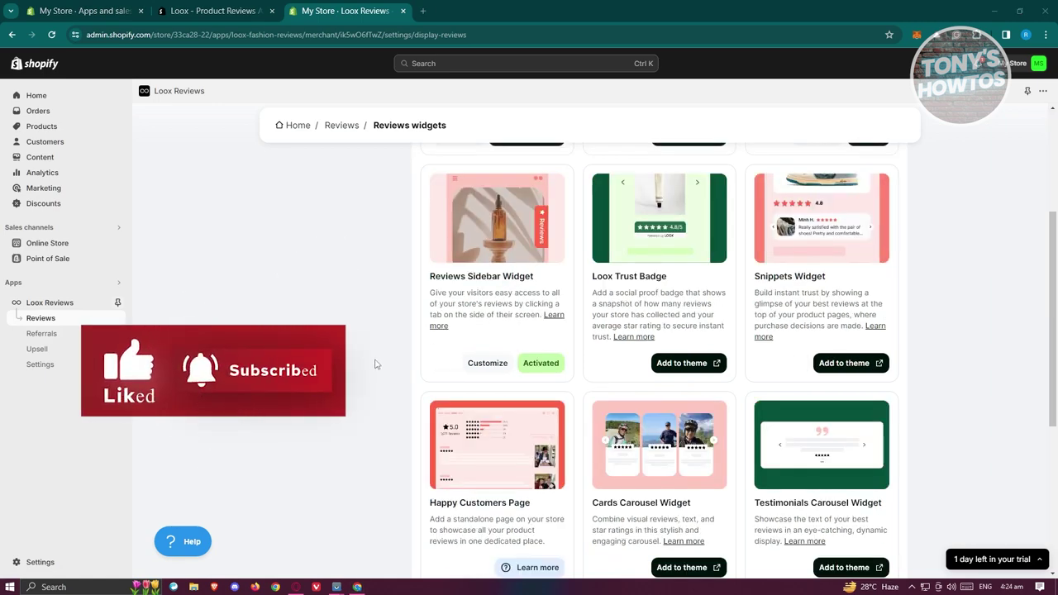
pyautogui.scroll(2, 376, 364)
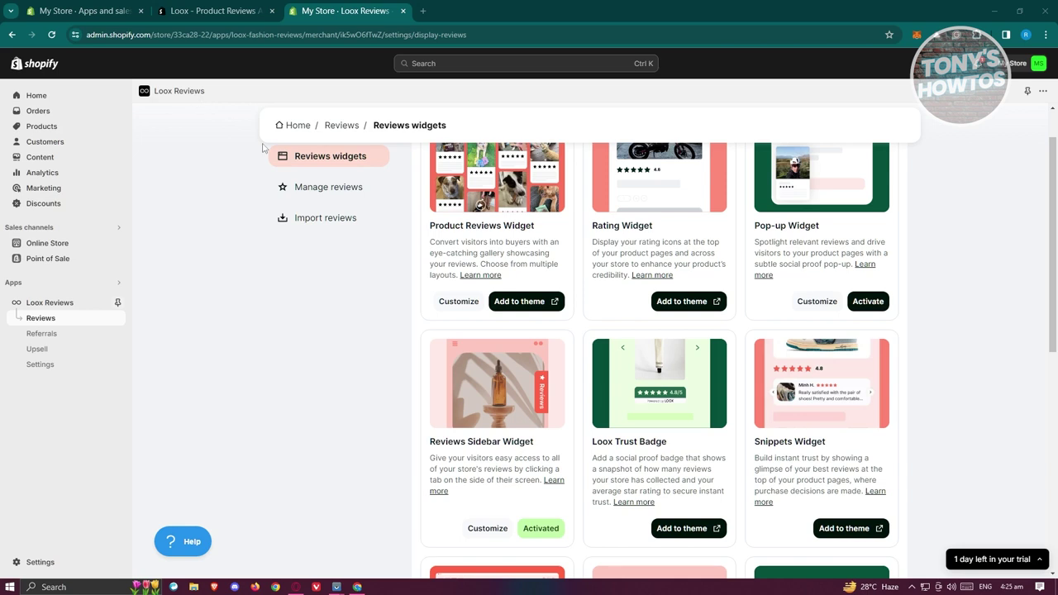
pyautogui.scroll(-2, 375, 364)
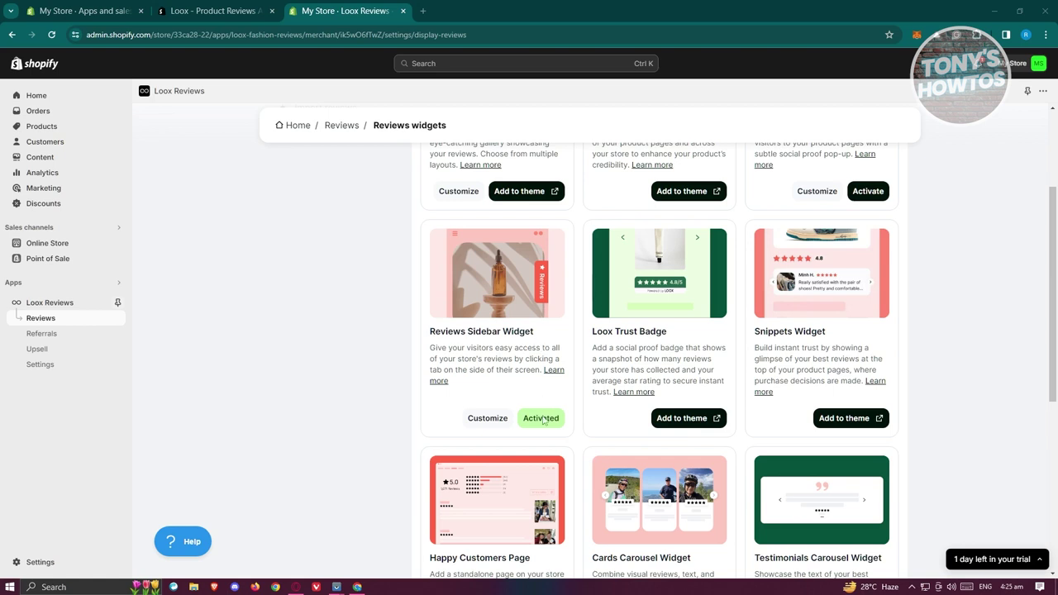
pyautogui.scroll(3, 543, 420)
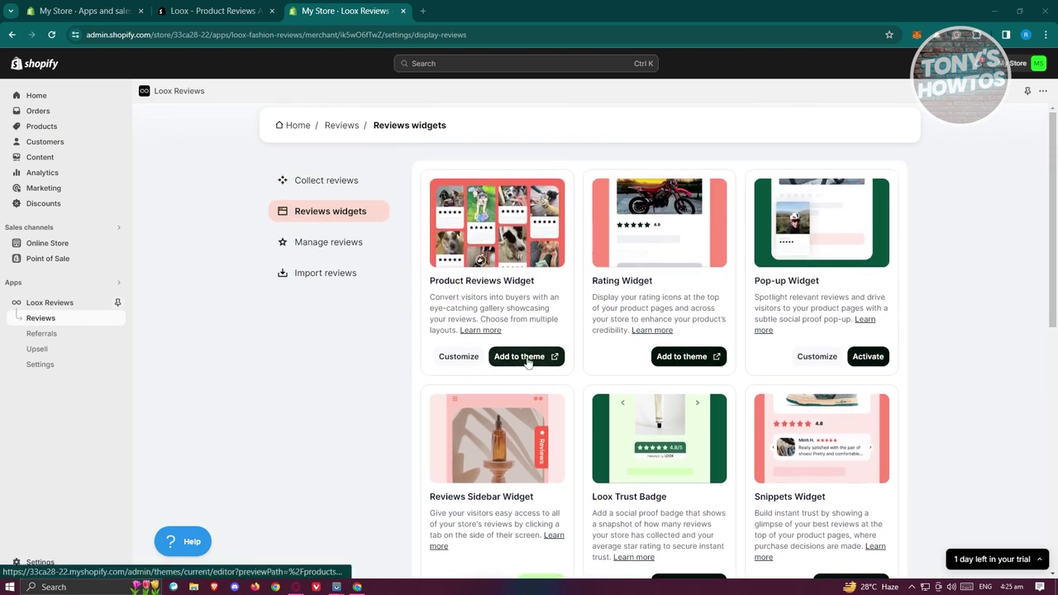
pyautogui.click(323, 253)
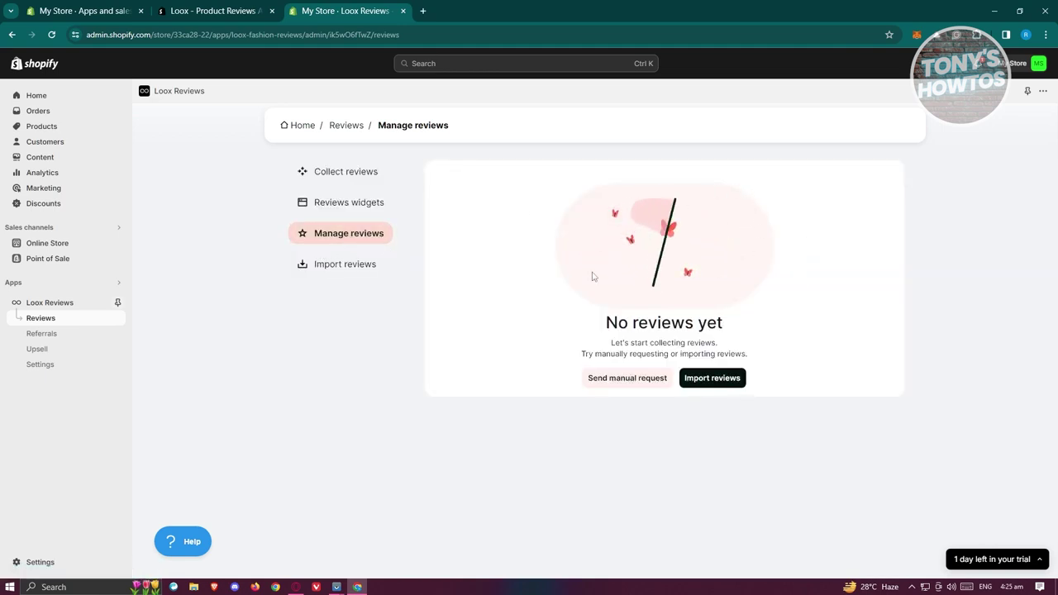
# Step: View the import reviews options, then the Referrals offer: 7% friend discount, ₱5 reward, ₱1000 minimum
pyautogui.click(721, 379)
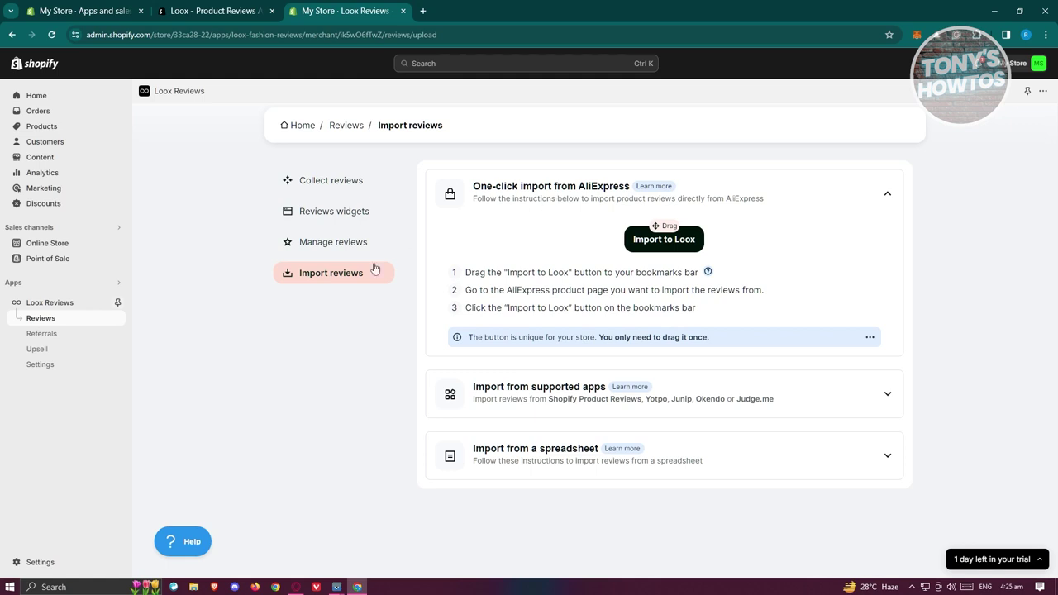
pyautogui.click(57, 335)
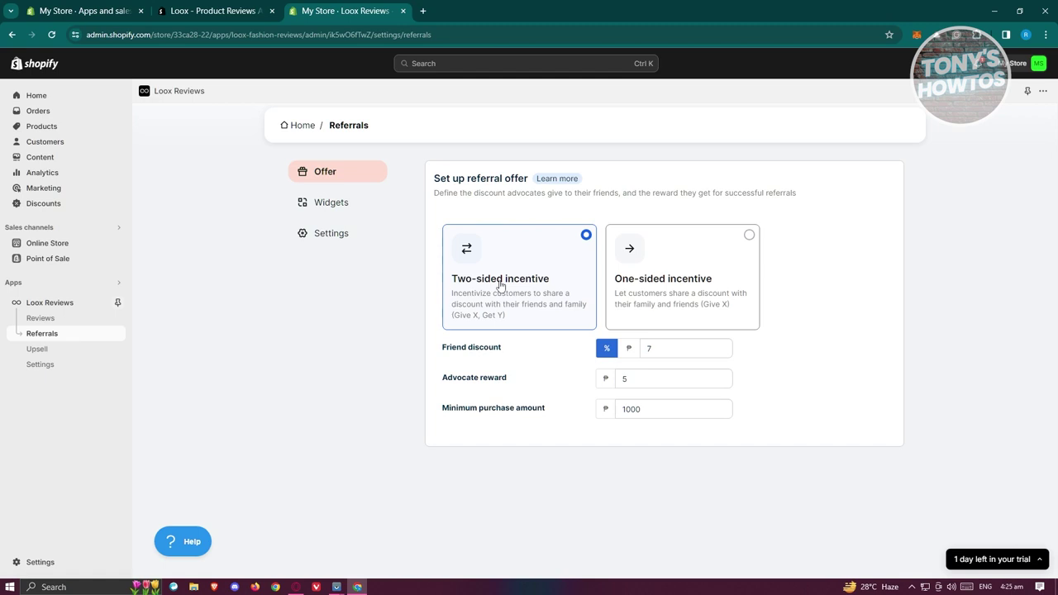
# Step: Browse the Referrals Widgets and Settings tabs and the Upsell intro, ending on Settings Branding
pyautogui.click(335, 214)
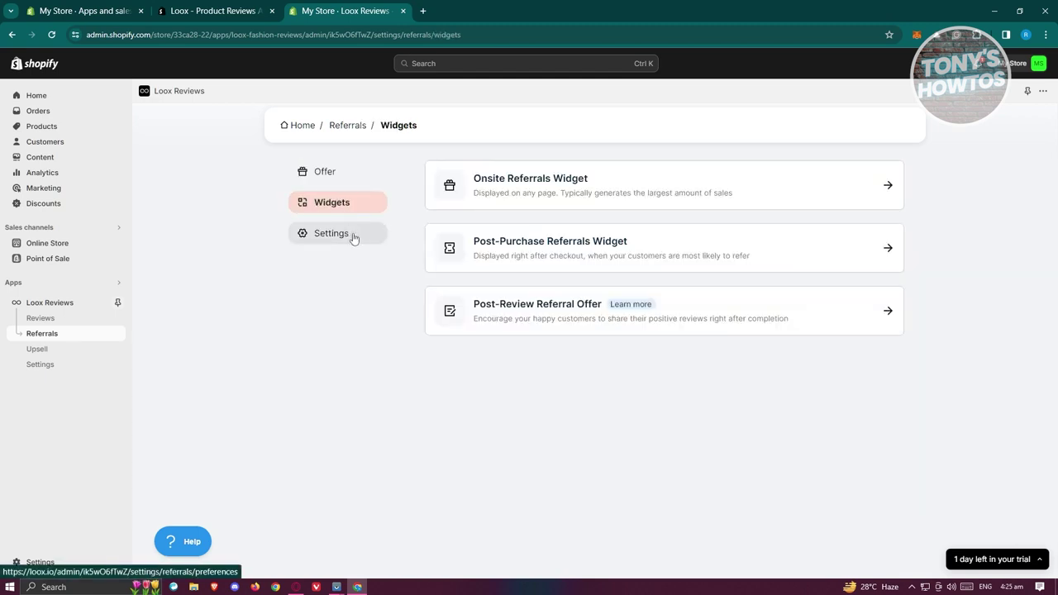
pyautogui.click(354, 239)
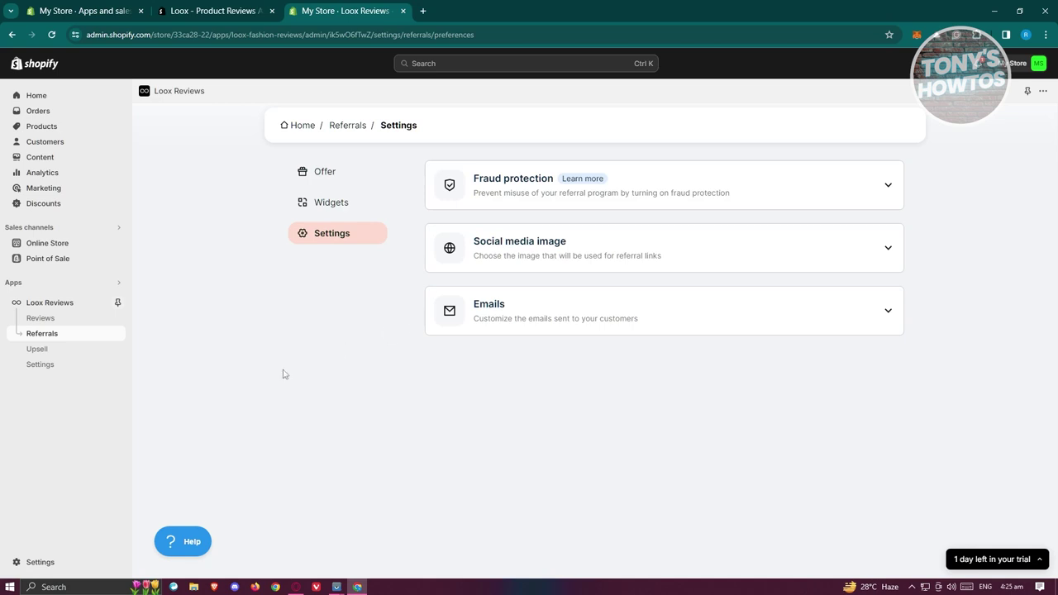
pyautogui.click(71, 351)
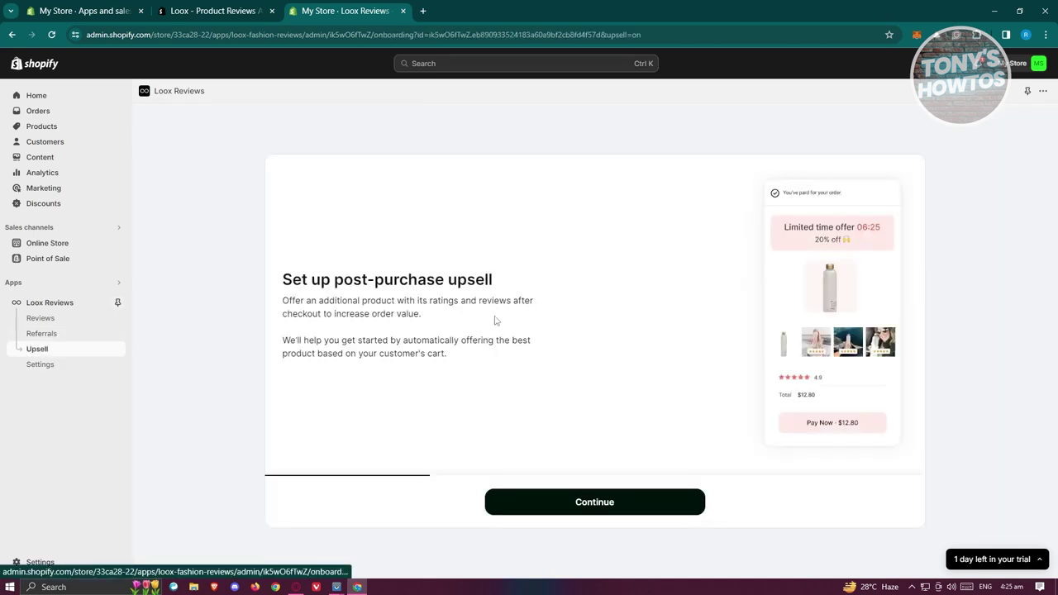
pyautogui.click(41, 369)
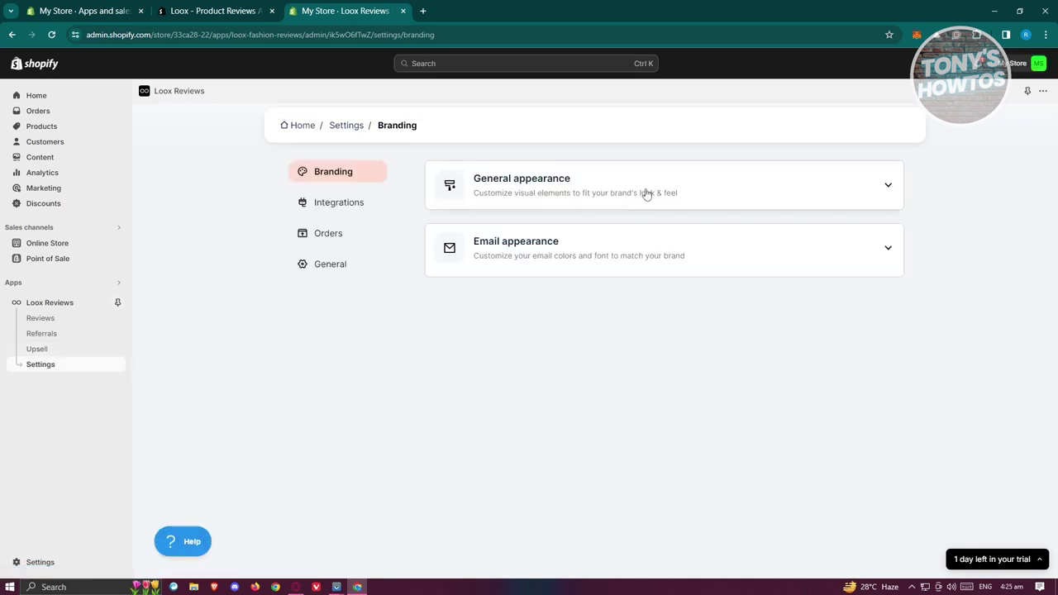
# Step: Review the General appearance logo, corner radius and rating icon options, then the Integrations list
pyautogui.click(713, 200)
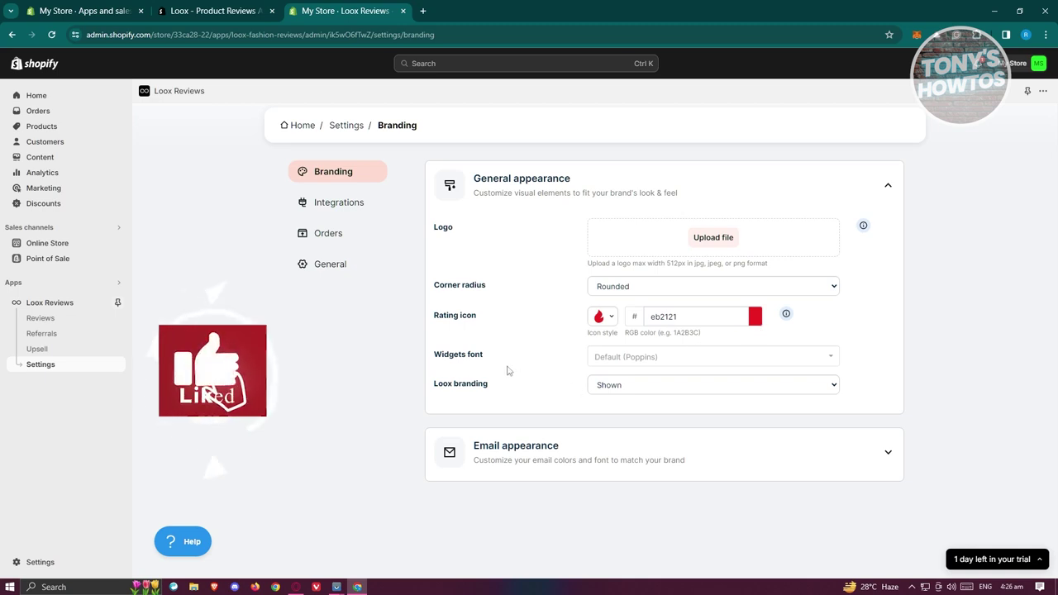
pyautogui.click(349, 215)
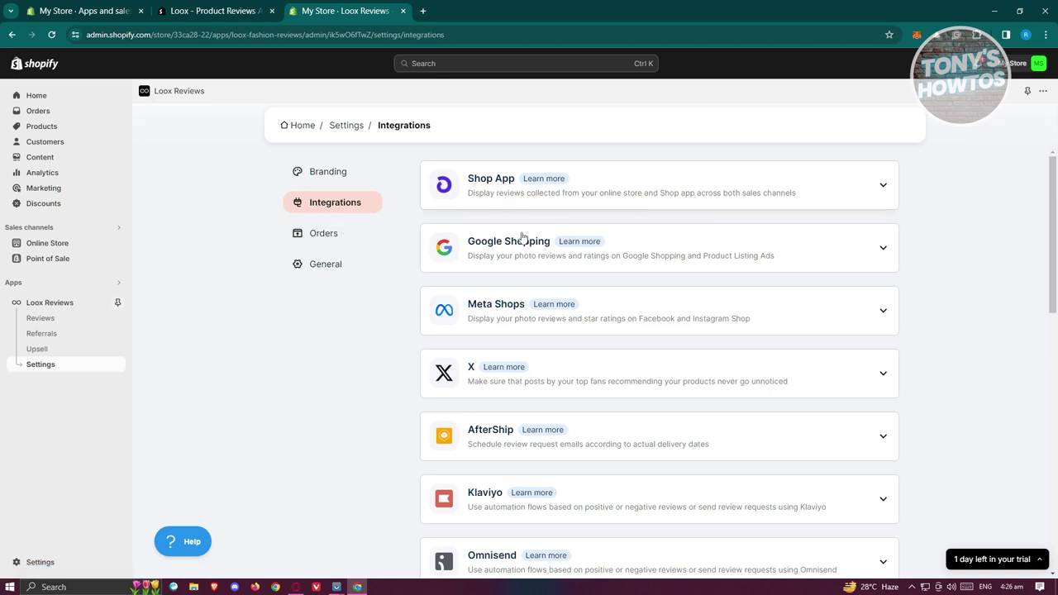
# Step: Look through the Integrations list and Orders settings, then the Loox General settings page
pyautogui.scroll(-1, 283, 357)
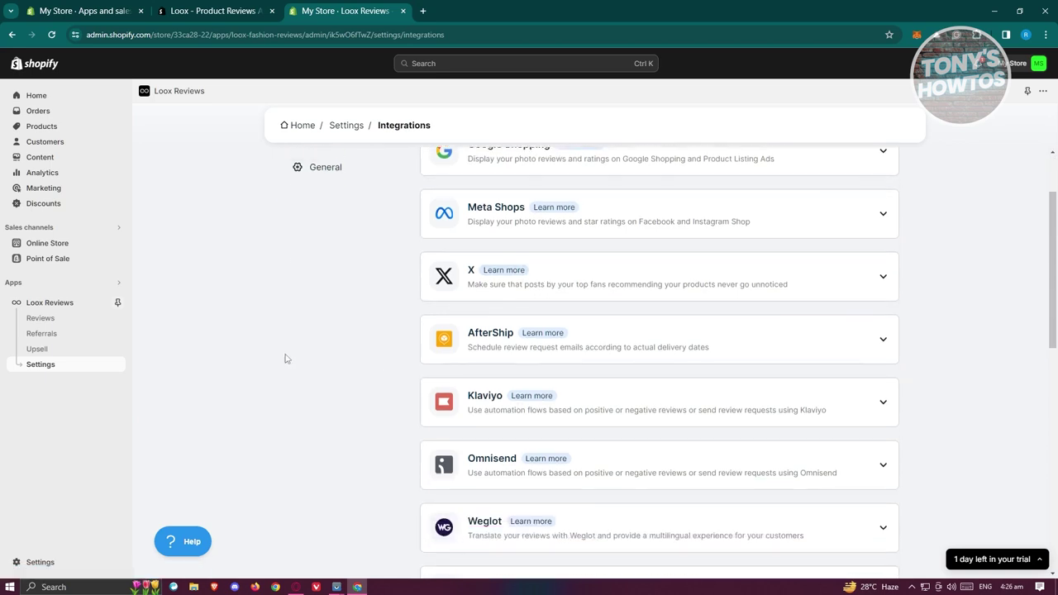
pyautogui.scroll(1, 281, 347)
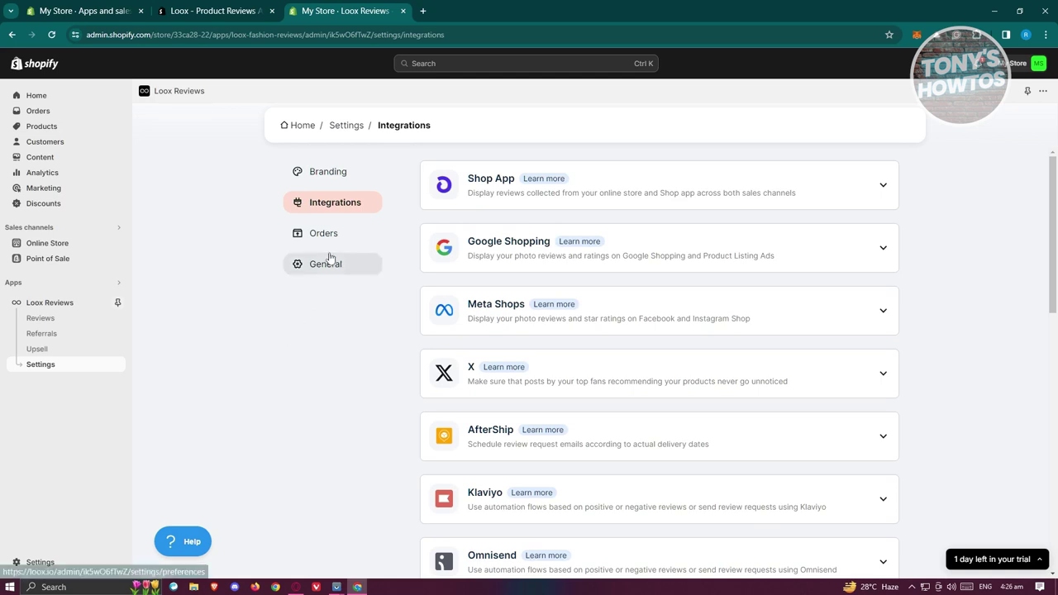
pyautogui.click(328, 241)
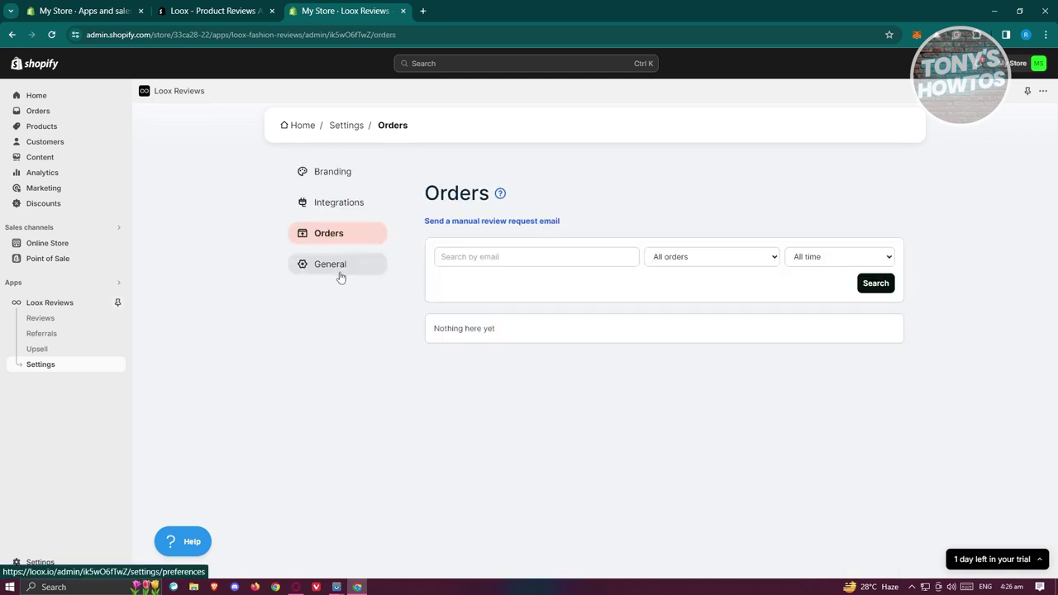
pyautogui.click(335, 265)
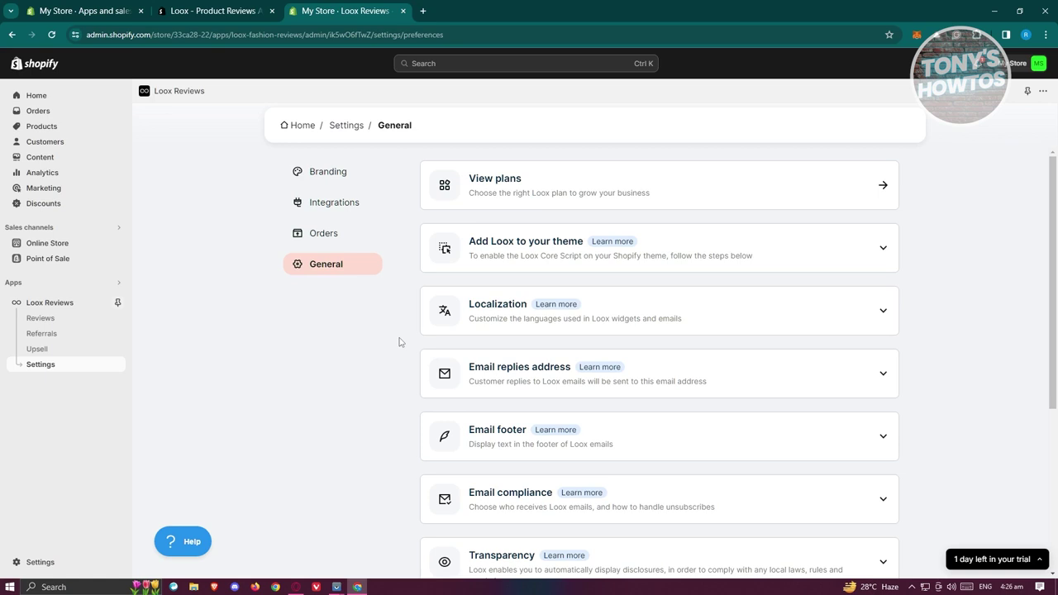
# Step: View the Beginner, Scale and Unlimited Loox pricing plans, then return to the Branding settings
pyautogui.click(543, 185)
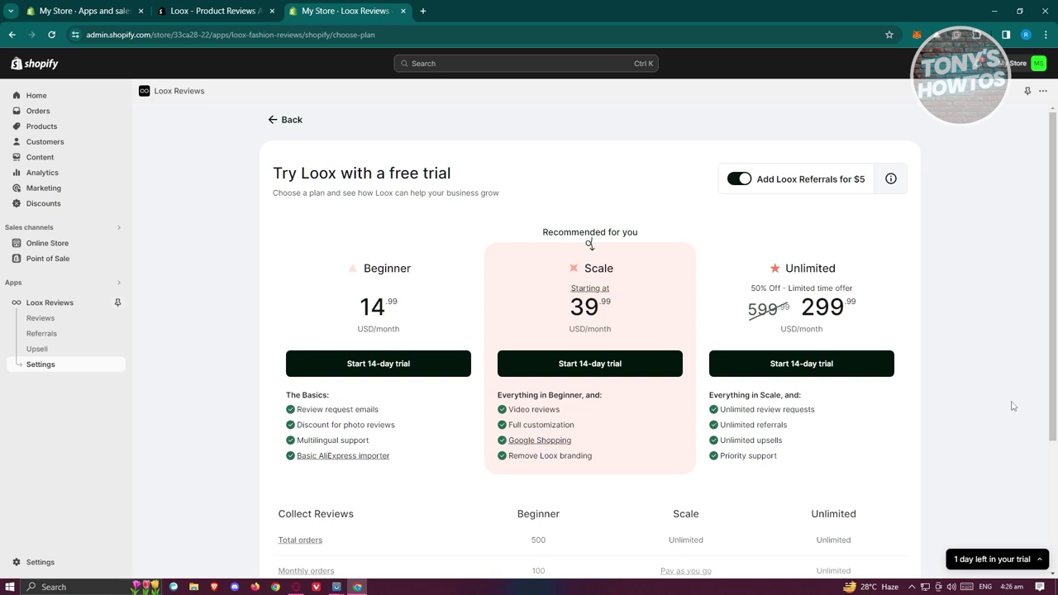
pyautogui.scroll(-2, 1008, 389)
pyautogui.scroll(2, 1006, 356)
pyautogui.click(272, 119)
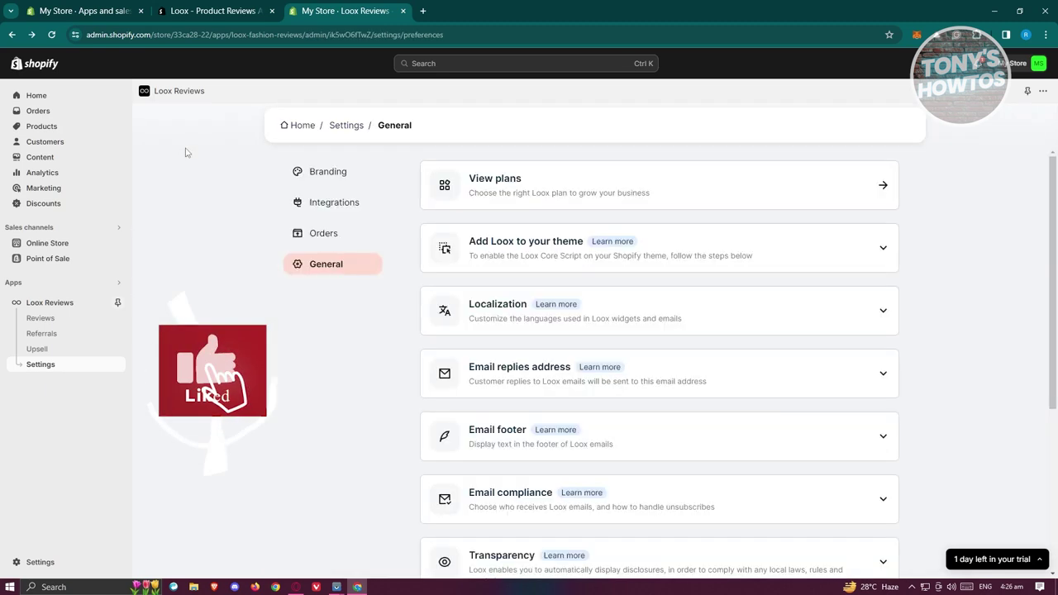
pyautogui.click(327, 171)
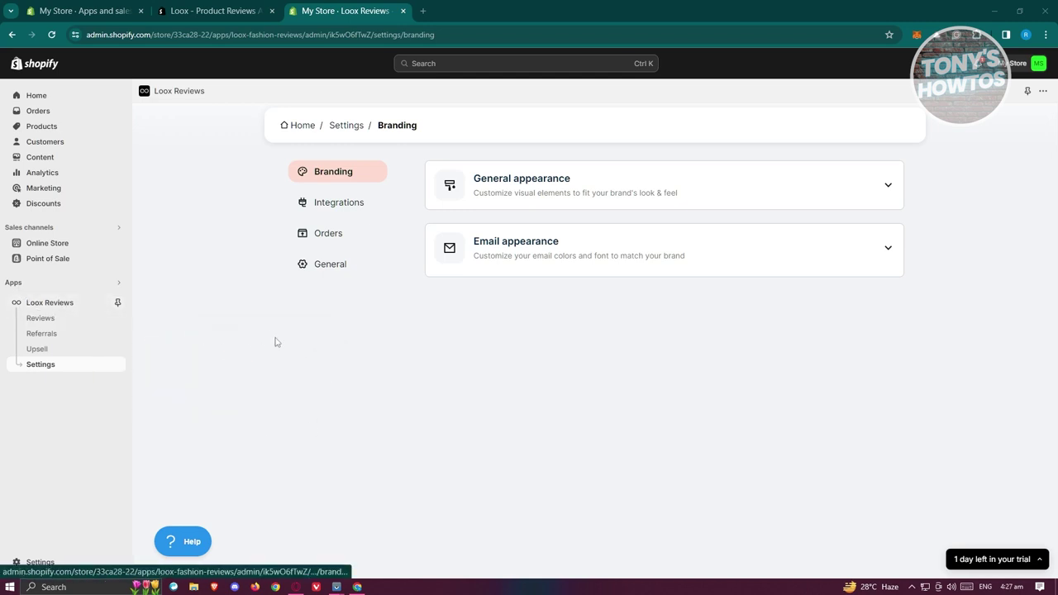
pyautogui.click(43, 563)
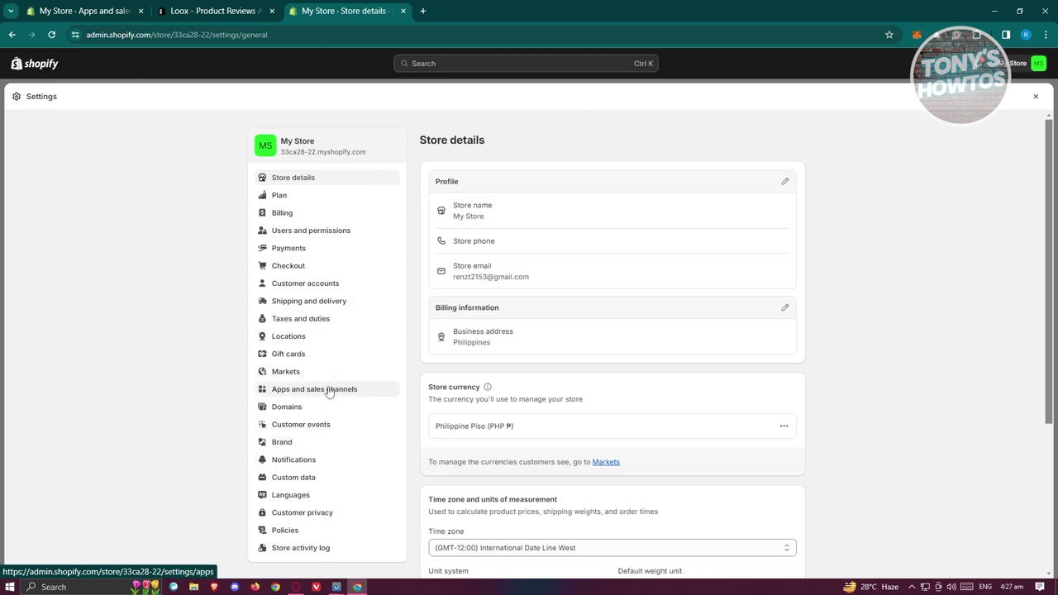
# Step: Reopen Loox Reviews from Settings > Apps and sales channels, showing zero reviews and referrals
pyautogui.click(330, 391)
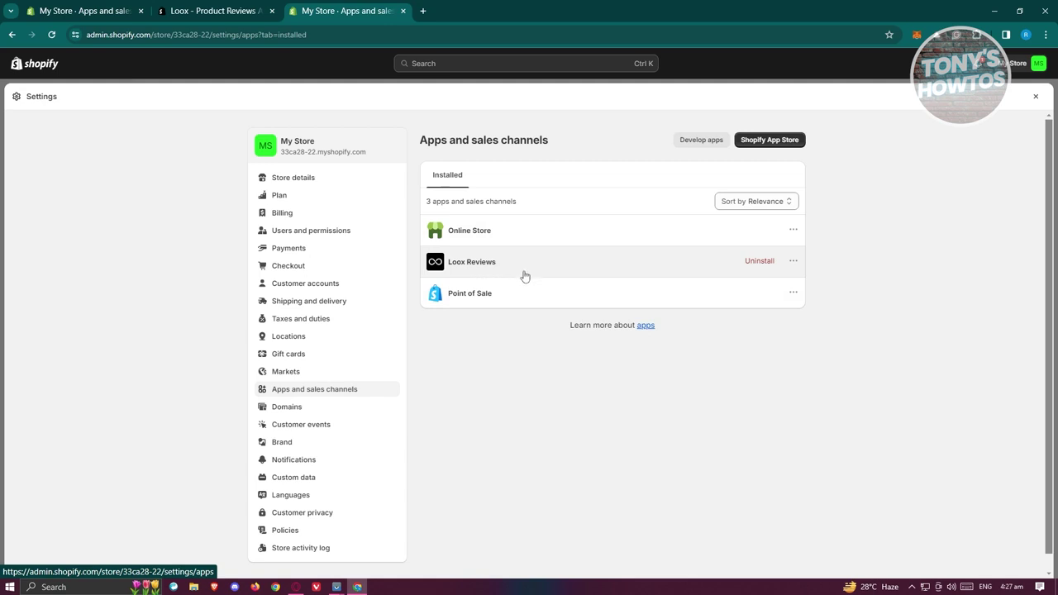
pyautogui.click(482, 265)
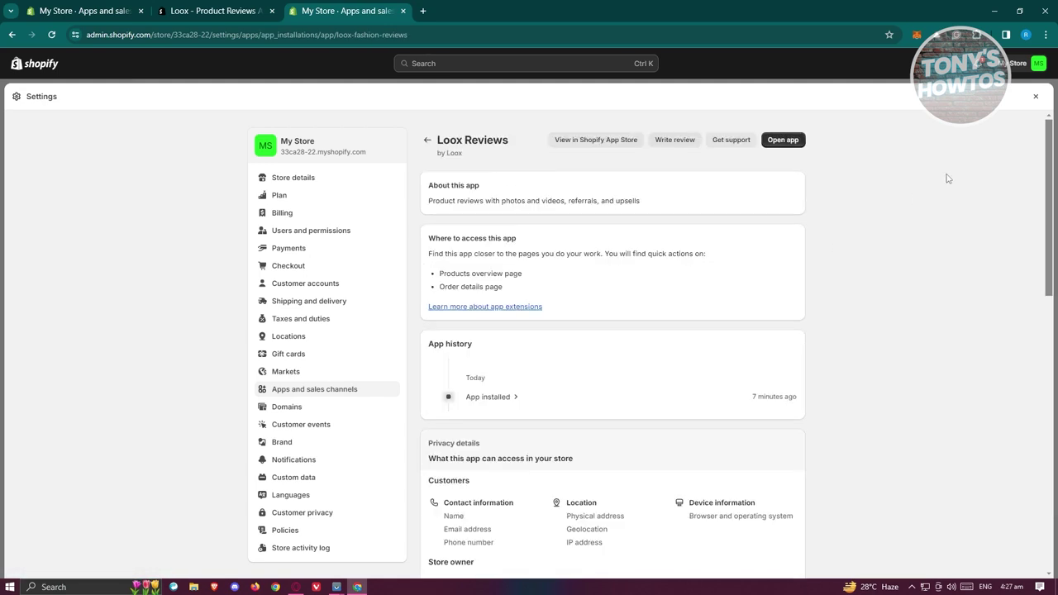
pyautogui.click(779, 142)
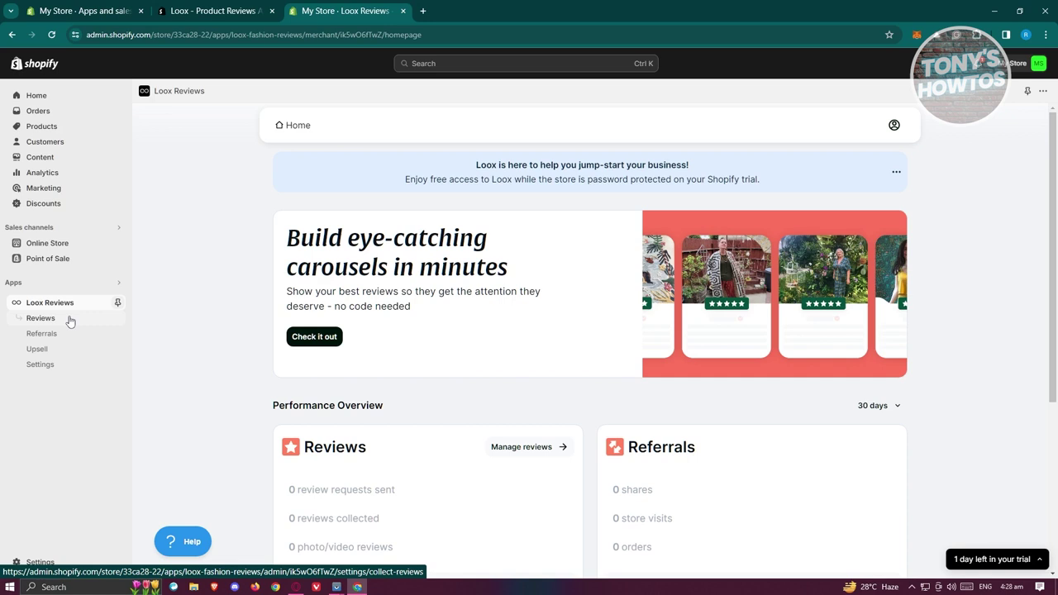
# Step: Pin Loox Reviews to the admin's Apps navigation
pyautogui.click(119, 305)
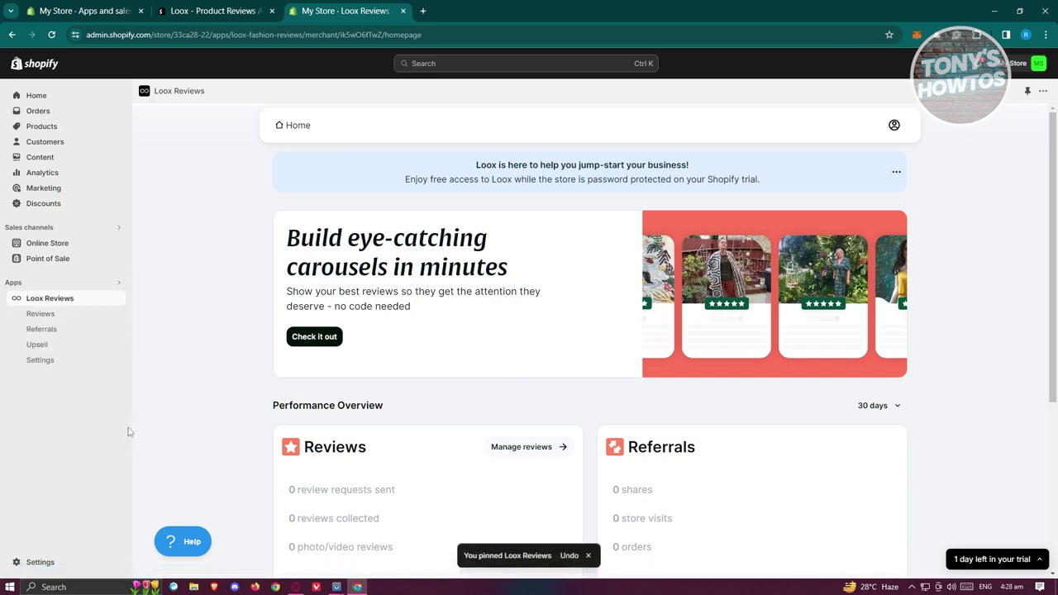